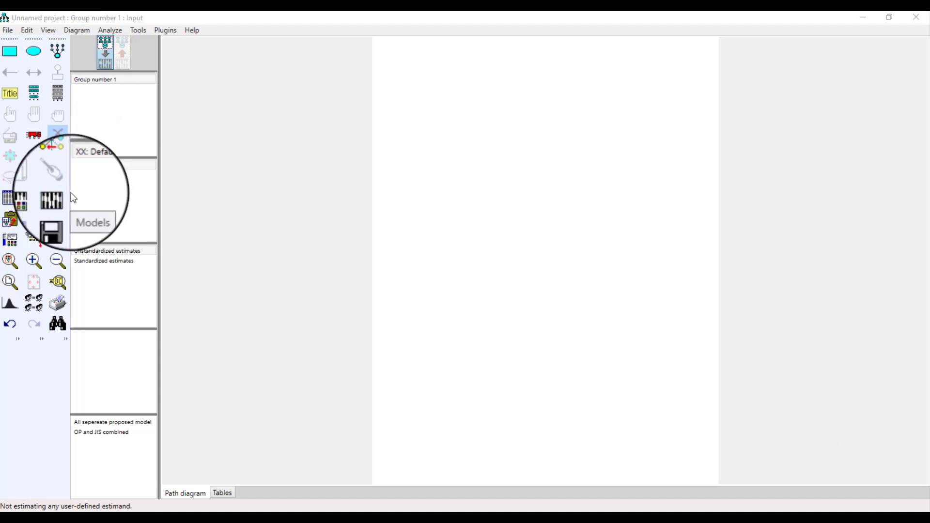
Attach the data file Data.CSREMP.sav from Z:\DATA CS to Group number 1
{"action": "left_click", "coordinate": [10, 199]}
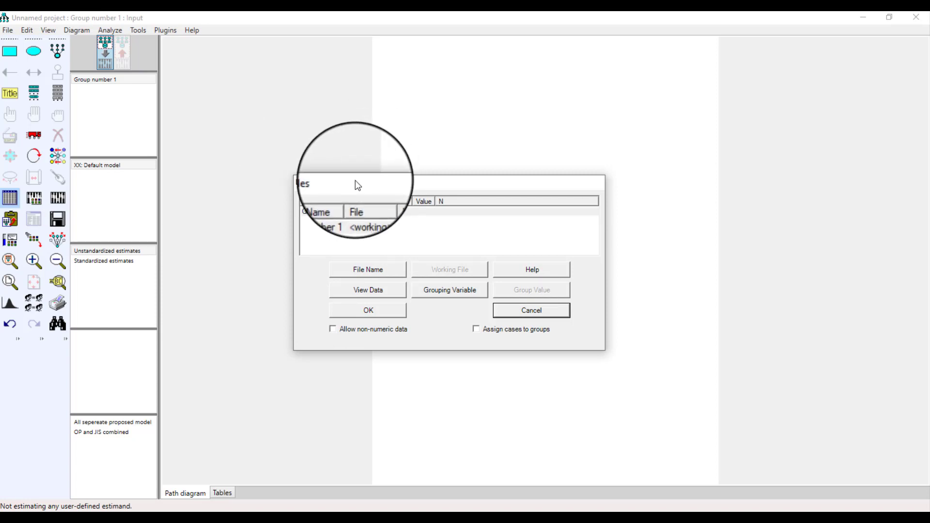
{"action": "left_click_drag", "start_coordinate": [356, 180], "coordinate": [343, 177]}
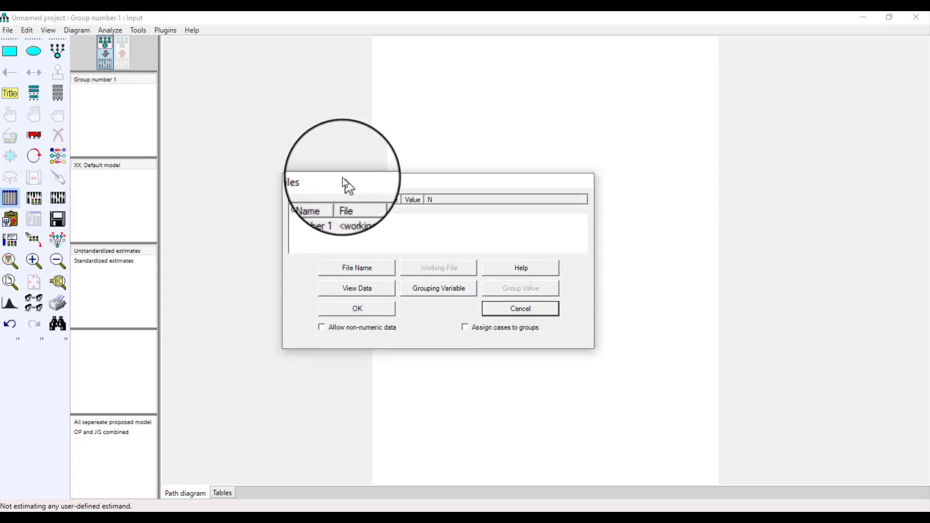
{"action": "left_click", "coordinate": [361, 266]}
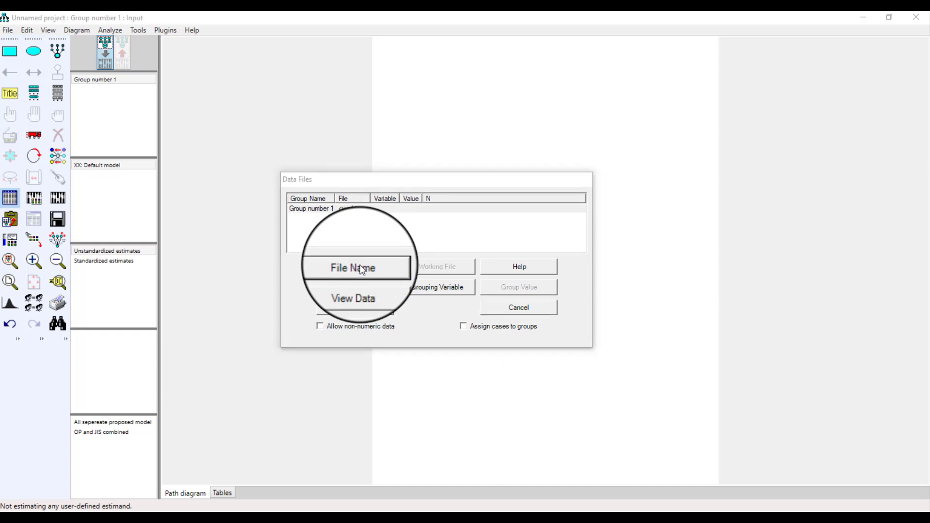
{"action": "left_click_drag", "start_coordinate": [442, 175], "coordinate": [444, 164]}
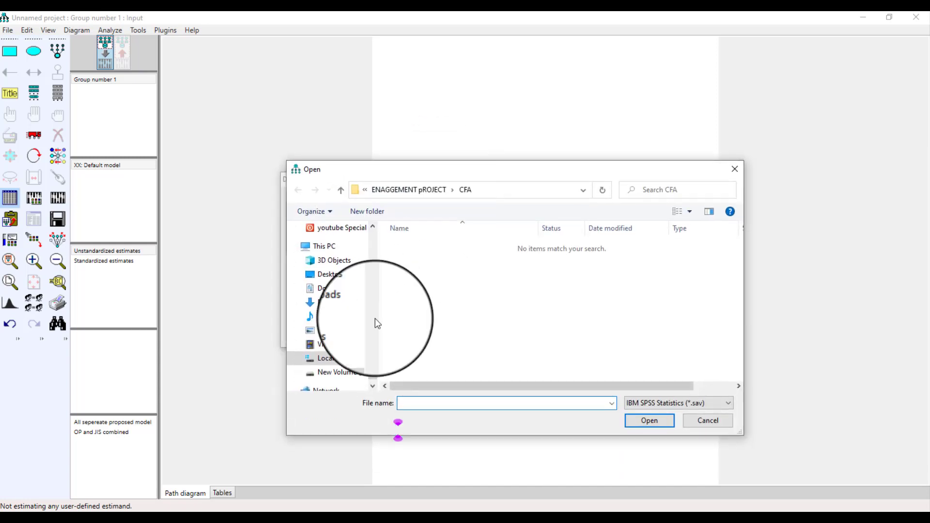
{"action": "left_click", "coordinate": [347, 378]}
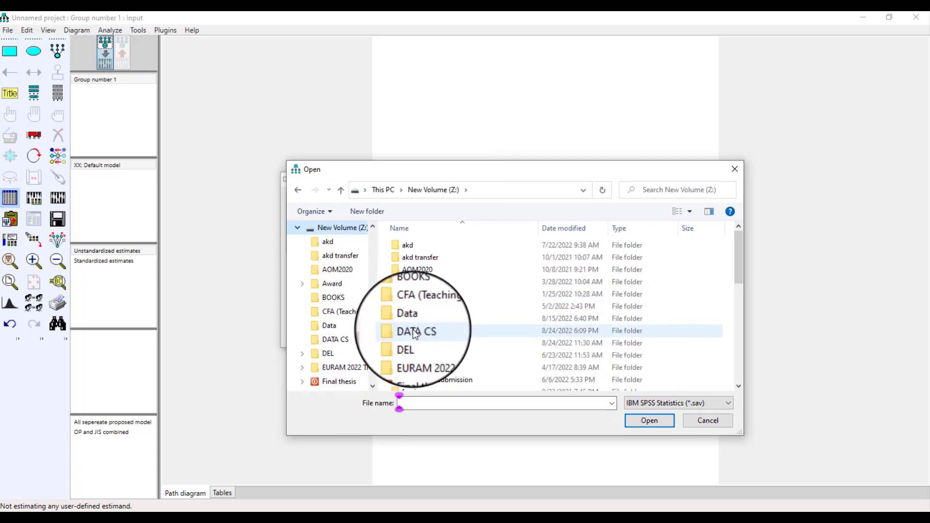
{"action": "left_click", "coordinate": [416, 331]}
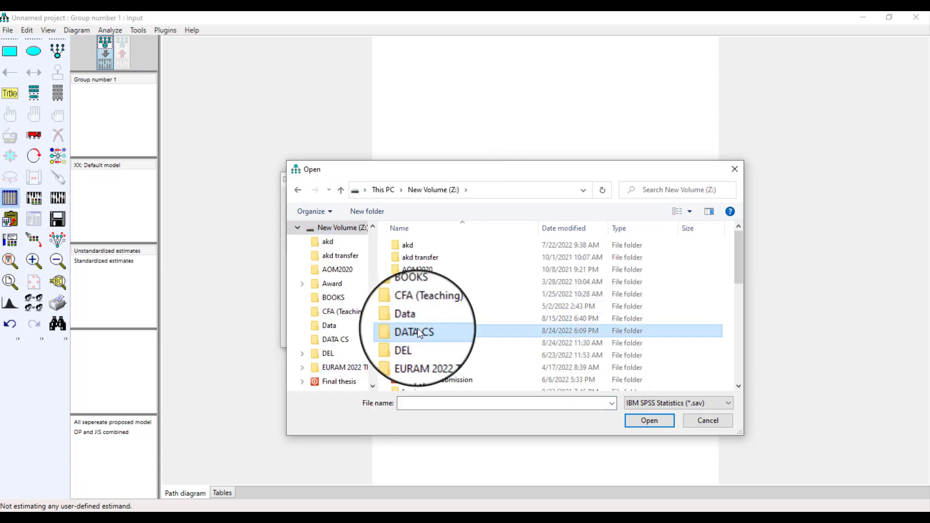
{"action": "double_click", "coordinate": [419, 332]}
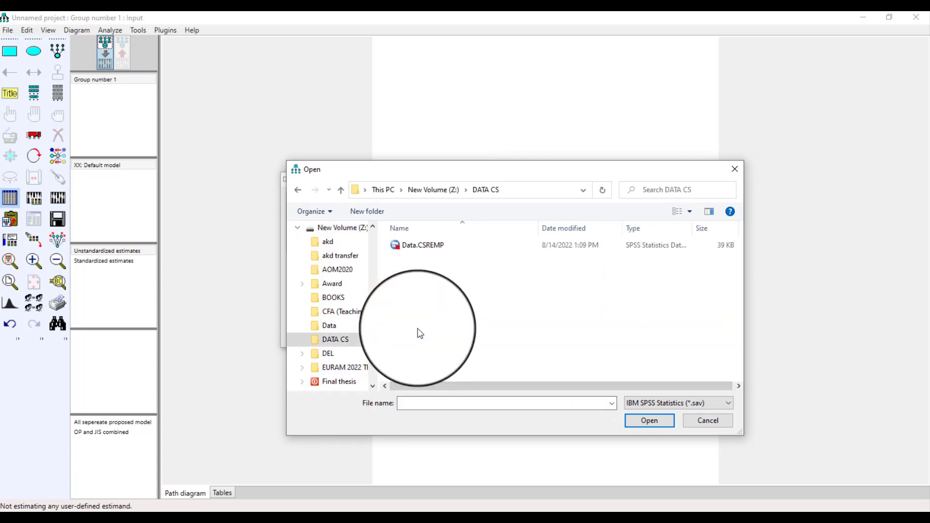
{"action": "double_click", "coordinate": [423, 246]}
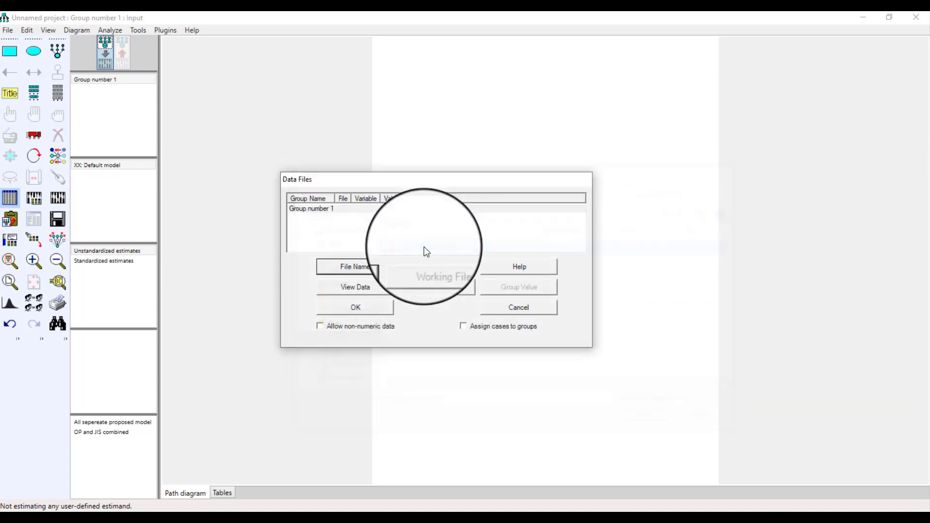
{"action": "left_click", "coordinate": [366, 310]}
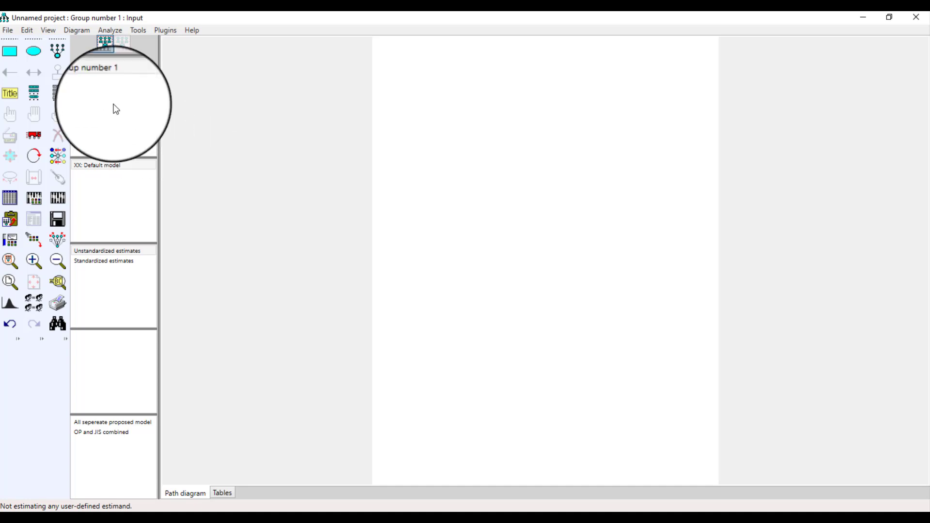
Draw a latent variable ellipse and give it three indicator boxes, each with an error circle
{"action": "left_click", "coordinate": [58, 57]}
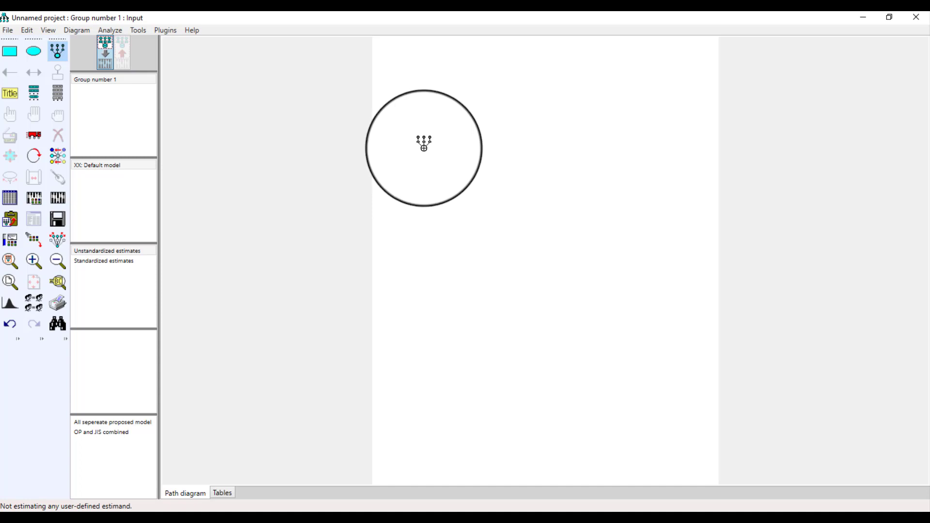
{"action": "left_click", "coordinate": [446, 166]}
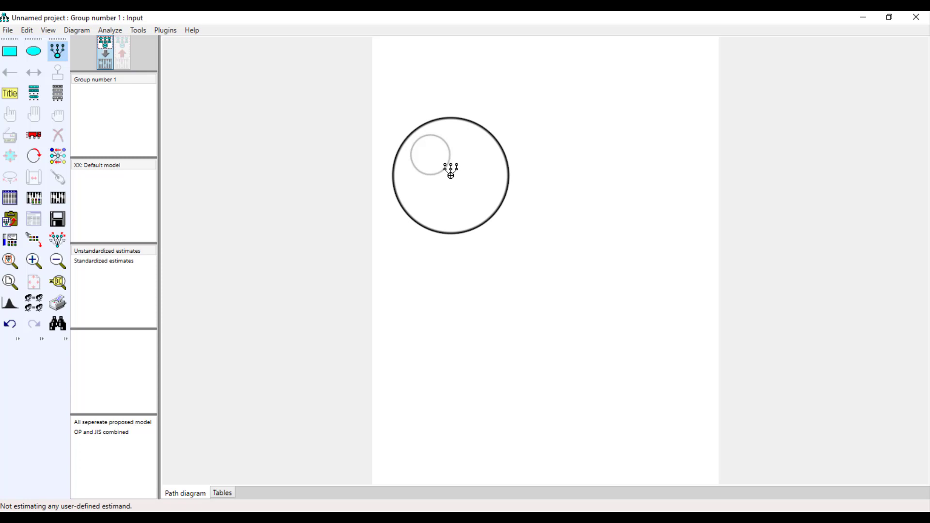
{"action": "left_click", "coordinate": [440, 165]}
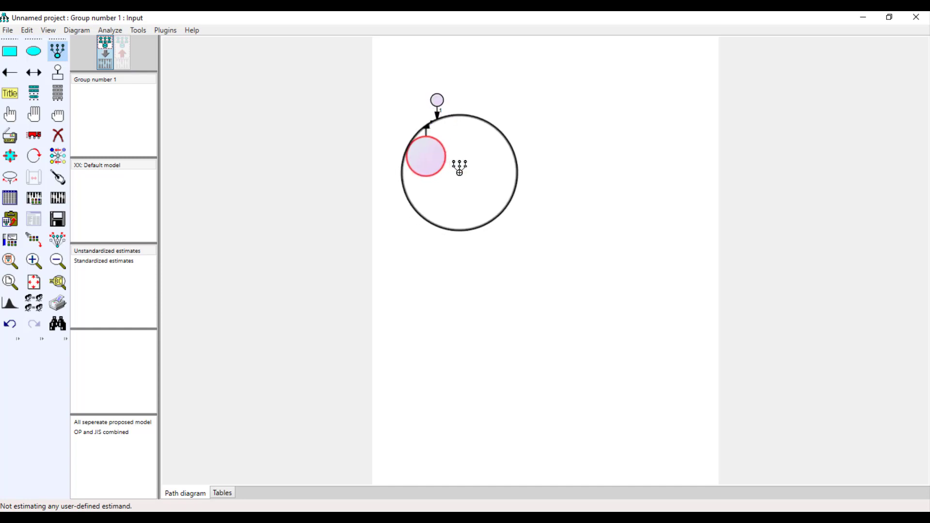
{"action": "left_click", "coordinate": [442, 166]}
{"action": "left_click", "coordinate": [443, 165]}
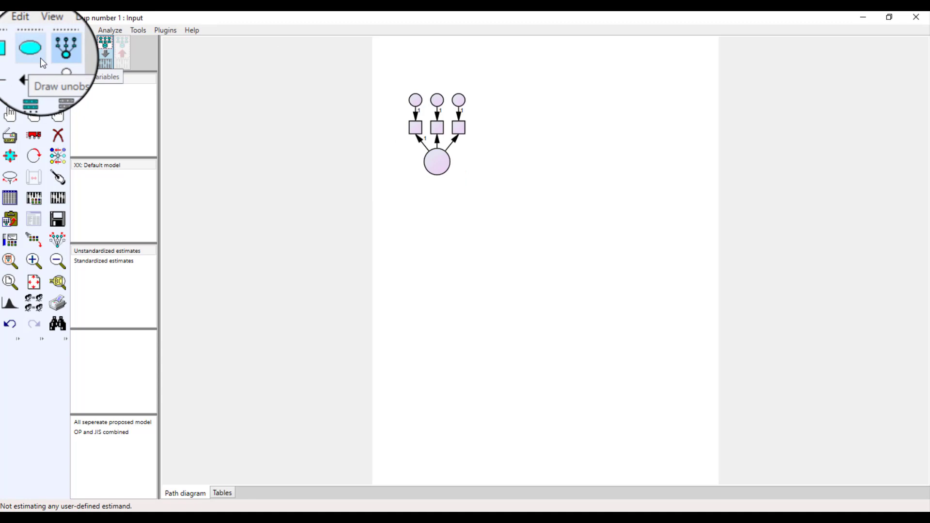
Label the three indicator boxes CSR1, CSR2 and CSR3 from the dataset variable list
{"action": "left_click", "coordinate": [60, 90]}
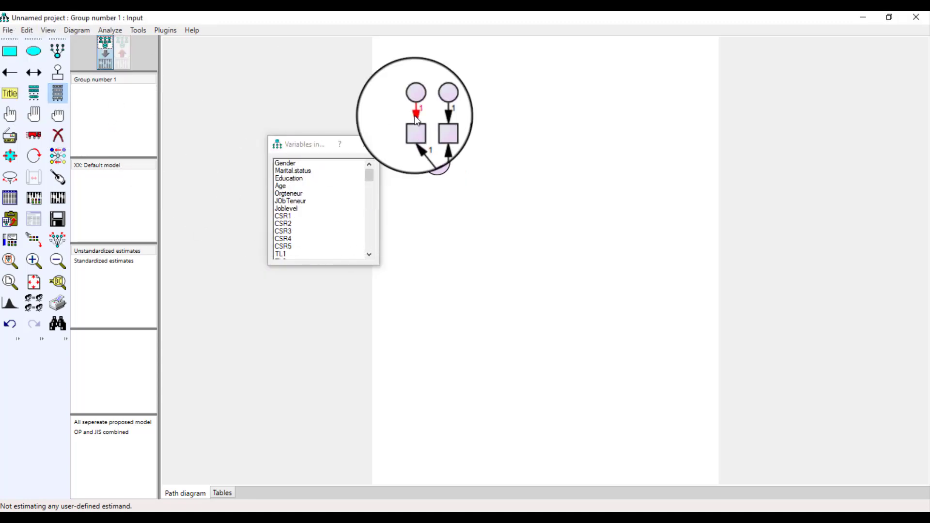
{"action": "left_click_drag", "start_coordinate": [283, 216], "coordinate": [420, 128]}
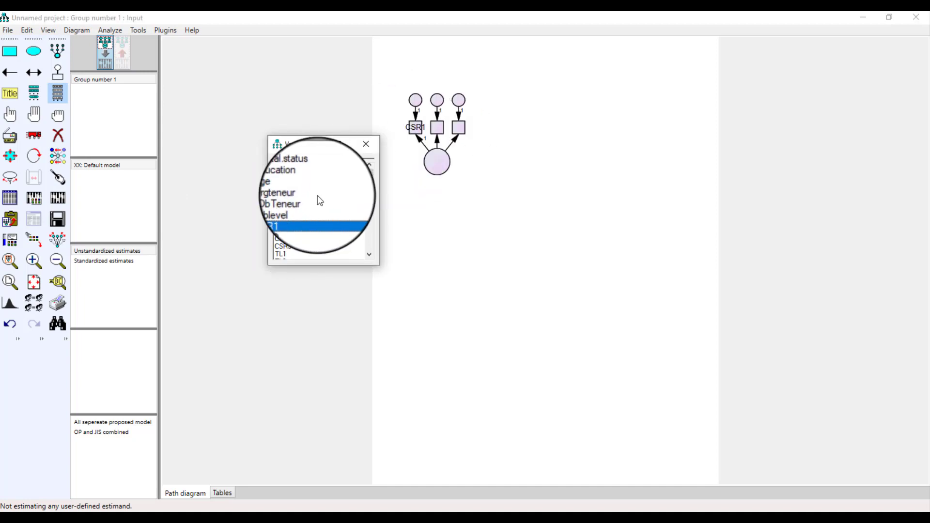
{"action": "left_click_drag", "start_coordinate": [290, 223], "coordinate": [437, 125]}
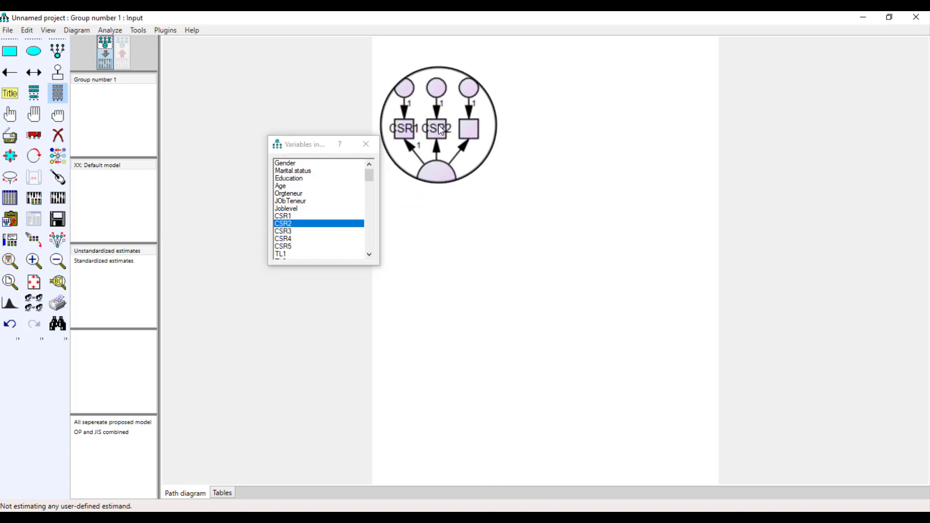
{"action": "left_click_drag", "start_coordinate": [285, 231], "coordinate": [455, 126]}
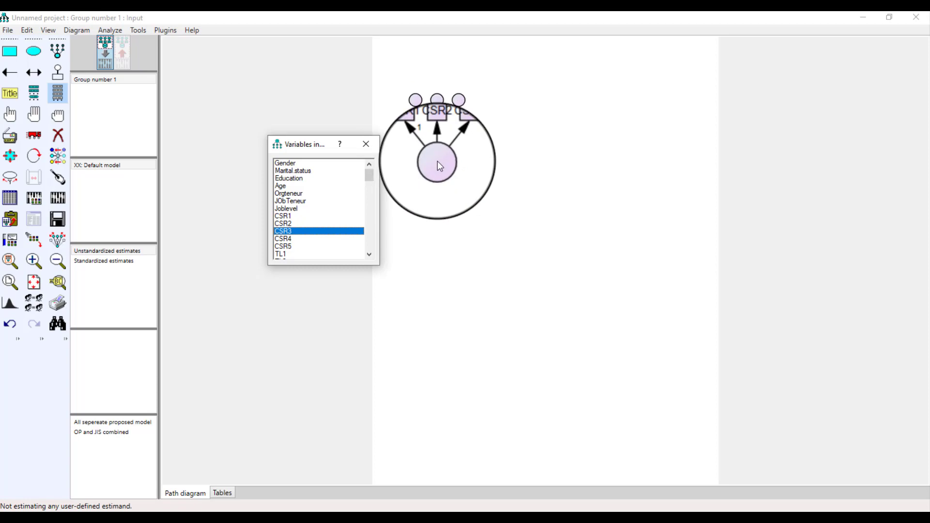
{"action": "left_click", "coordinate": [370, 141]}
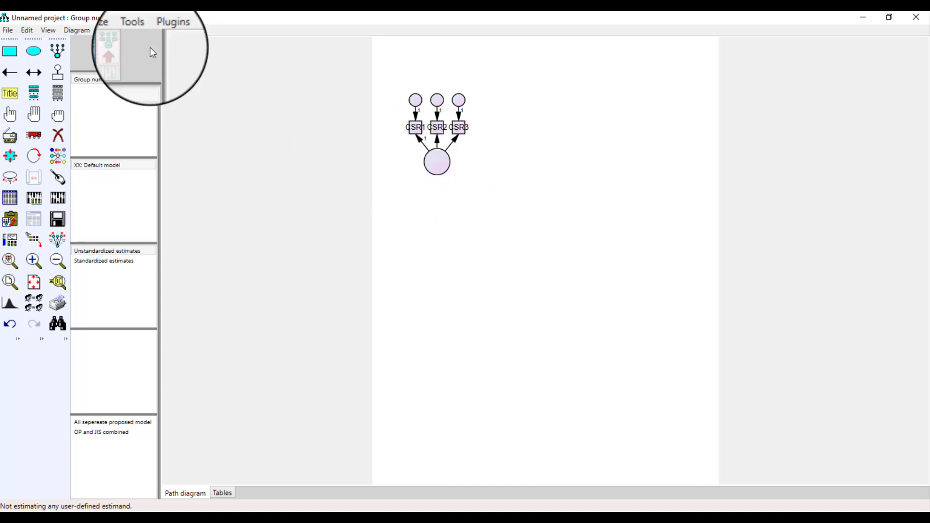
Add a fourth indicator to the latent variable and label it CSR4
{"action": "left_click", "coordinate": [60, 55]}
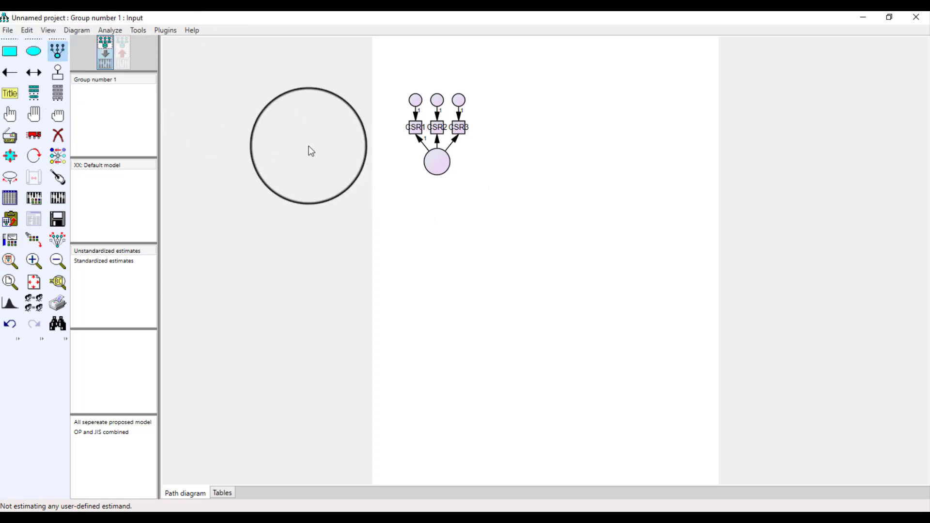
{"action": "left_click", "coordinate": [441, 163]}
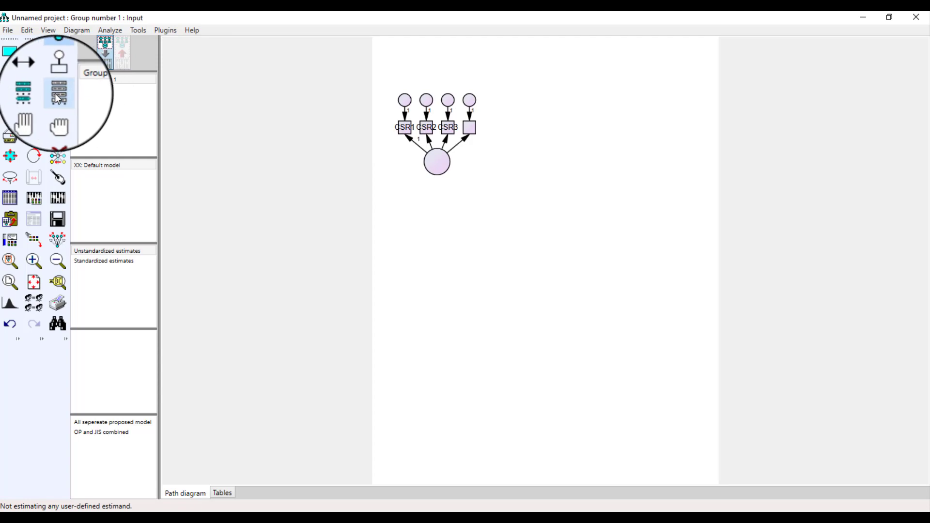
{"action": "left_click", "coordinate": [53, 94]}
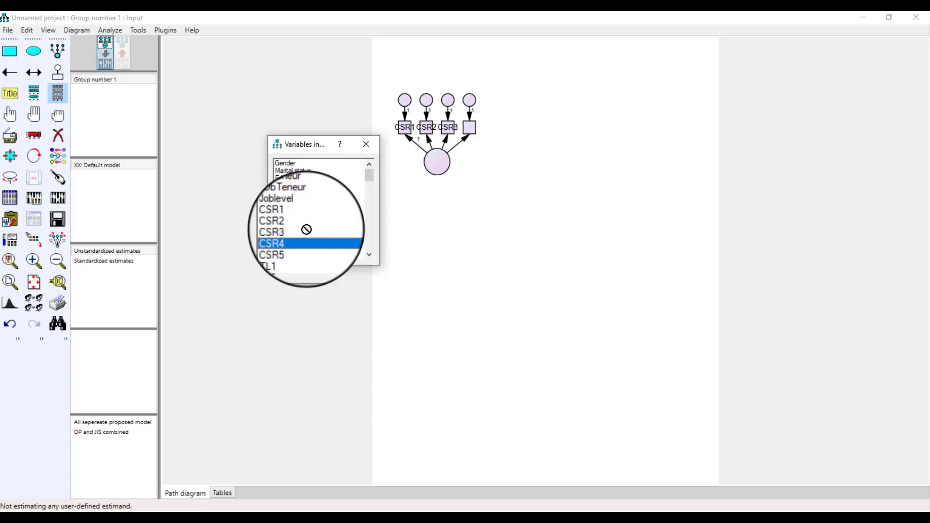
{"action": "left_click_drag", "start_coordinate": [297, 237], "coordinate": [467, 127]}
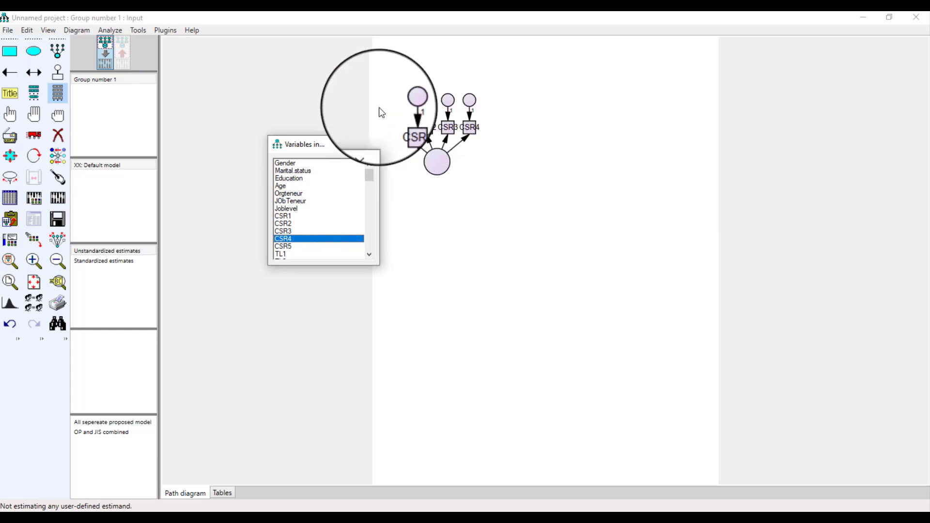
{"action": "left_click", "coordinate": [366, 144]}
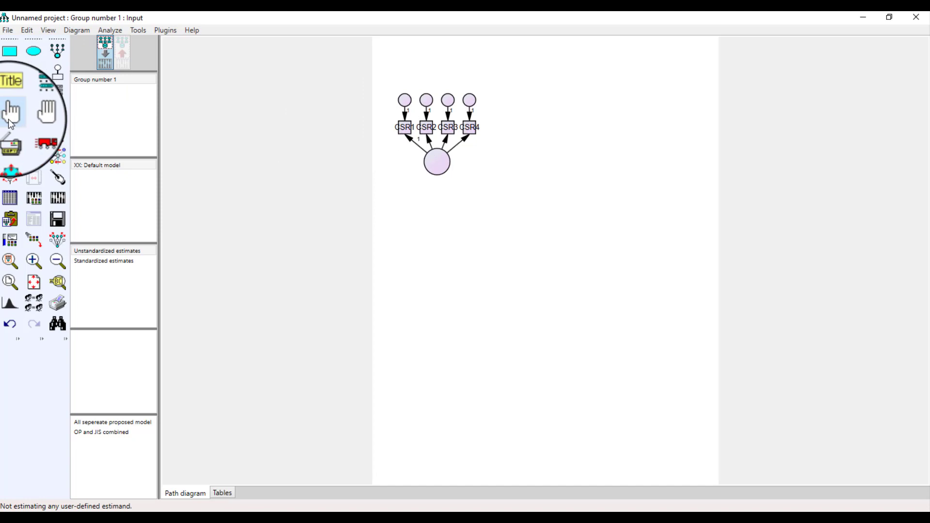
{"action": "left_click", "coordinate": [405, 100]}
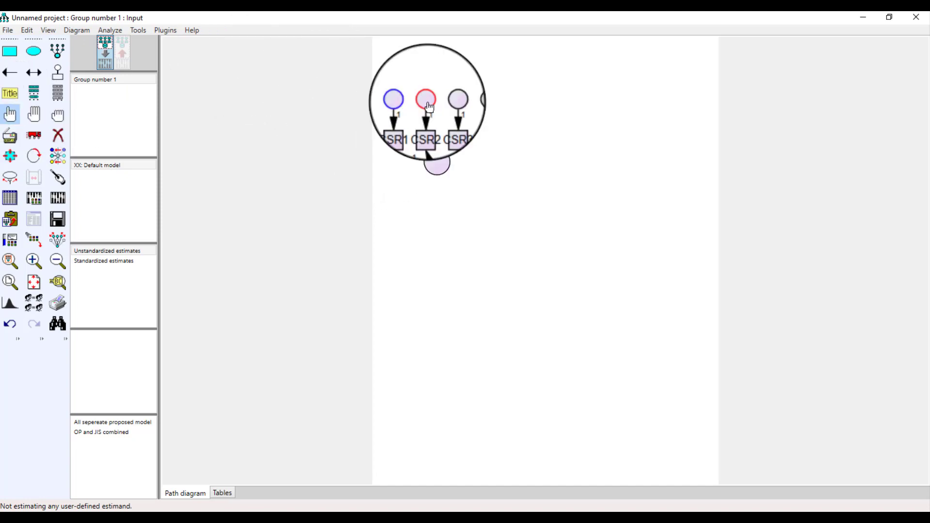
{"action": "left_click", "coordinate": [455, 110]}
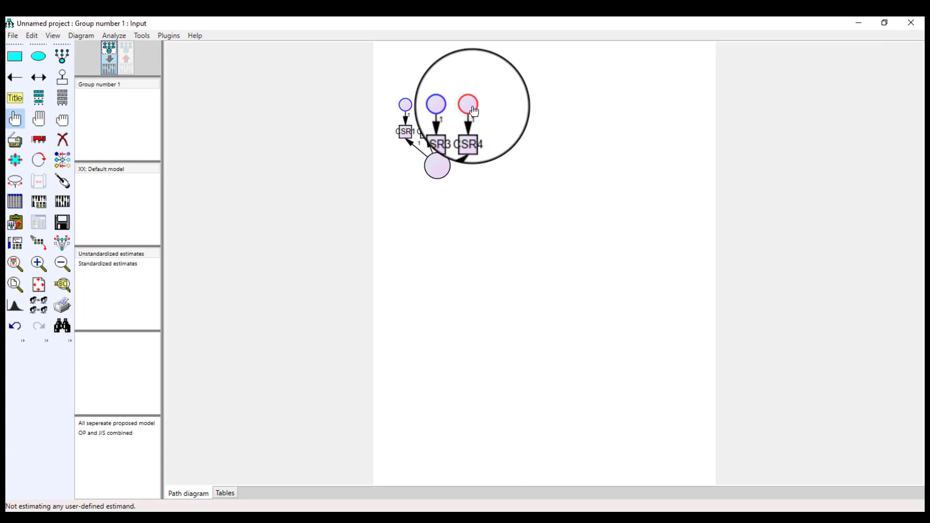
{"action": "left_click", "coordinate": [474, 111]}
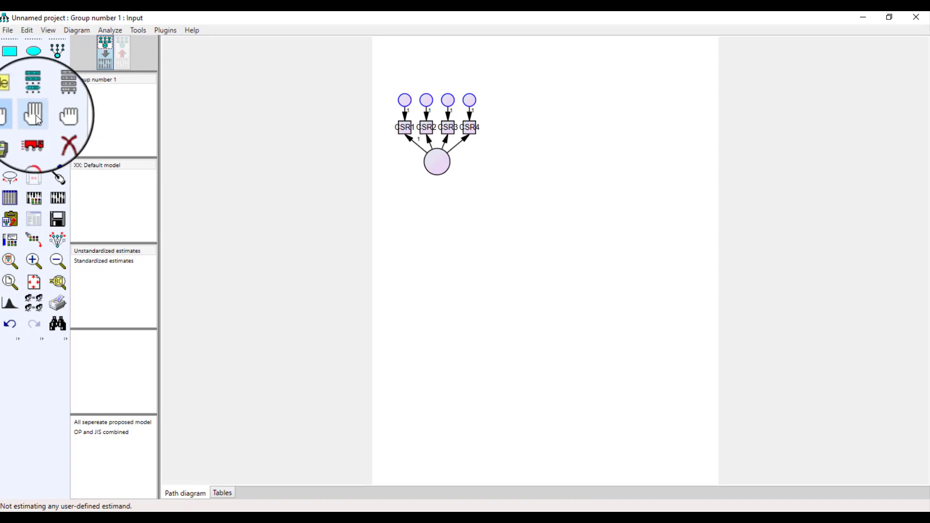
{"action": "left_click", "coordinate": [37, 117]}
{"action": "left_click", "coordinate": [62, 120]}
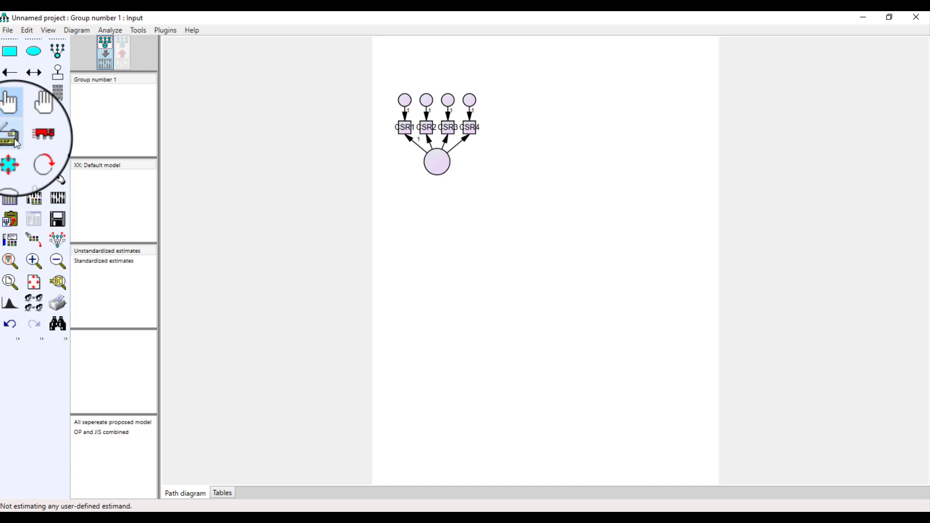
Erase the stray extra latent circle from the diagram
{"action": "left_click", "coordinate": [14, 140]}
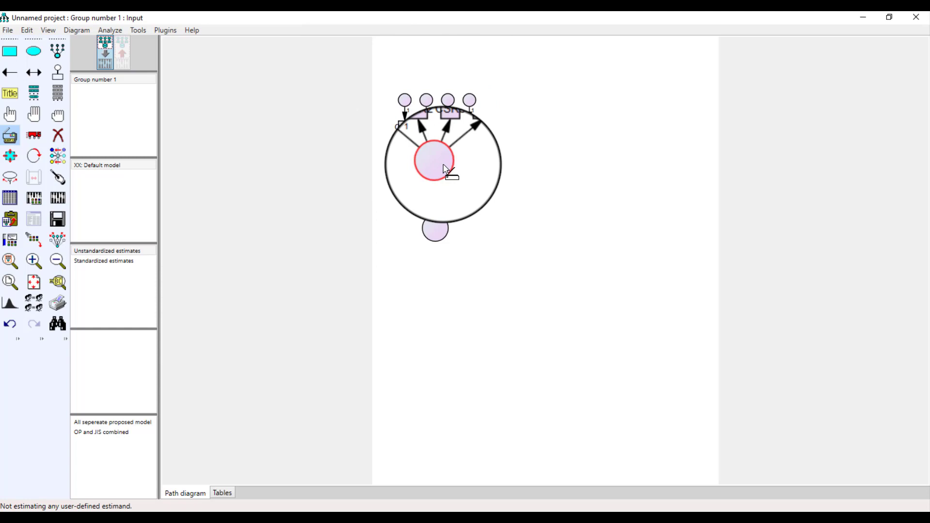
{"action": "left_click", "coordinate": [58, 136]}
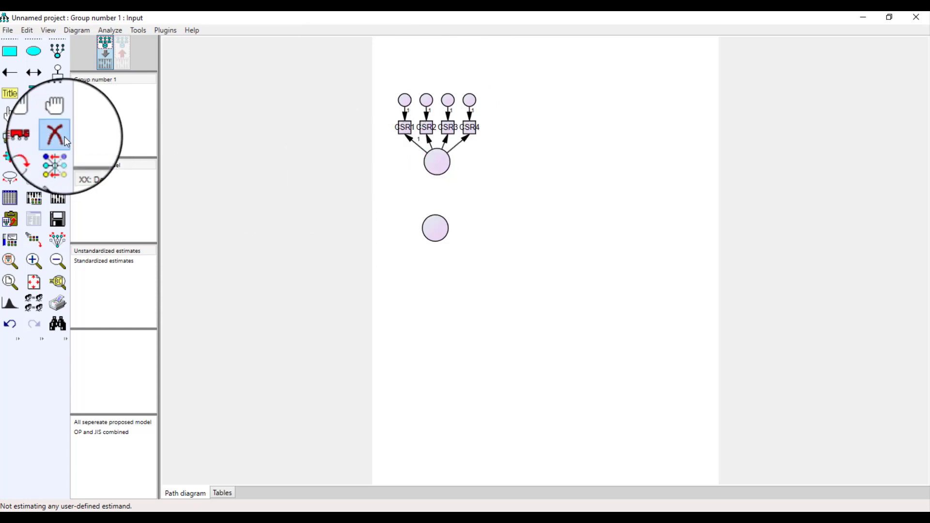
{"action": "left_click", "coordinate": [443, 238]}
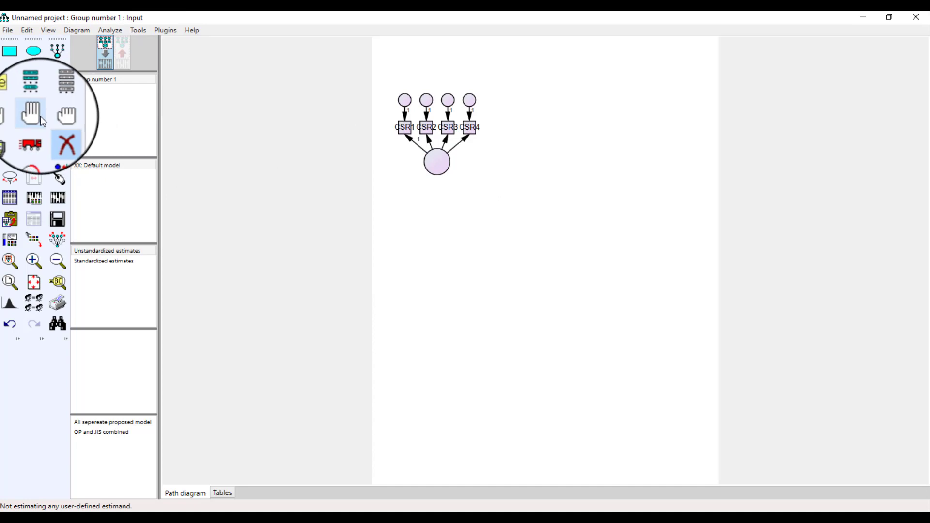
Duplicate the whole measurement model below the original and open the dataset variable list
{"action": "left_click", "coordinate": [37, 115]}
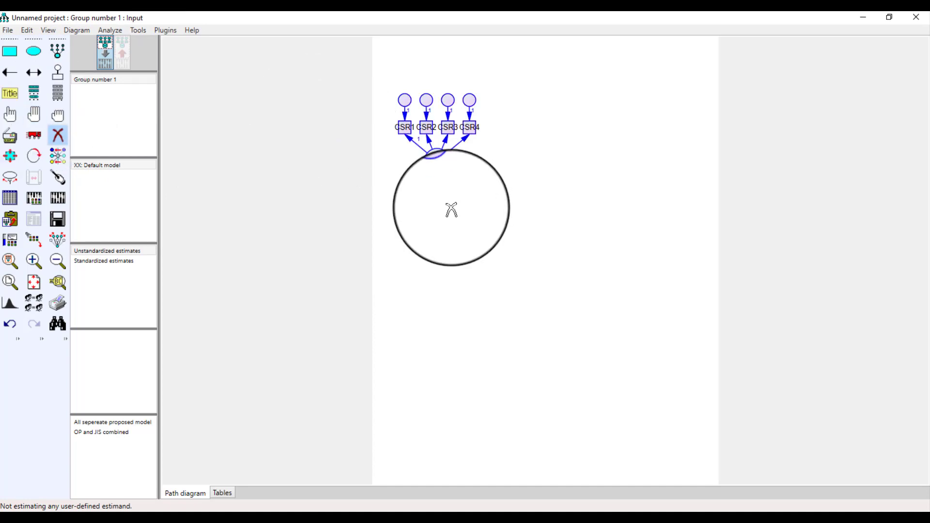
{"action": "left_click", "coordinate": [11, 136]}
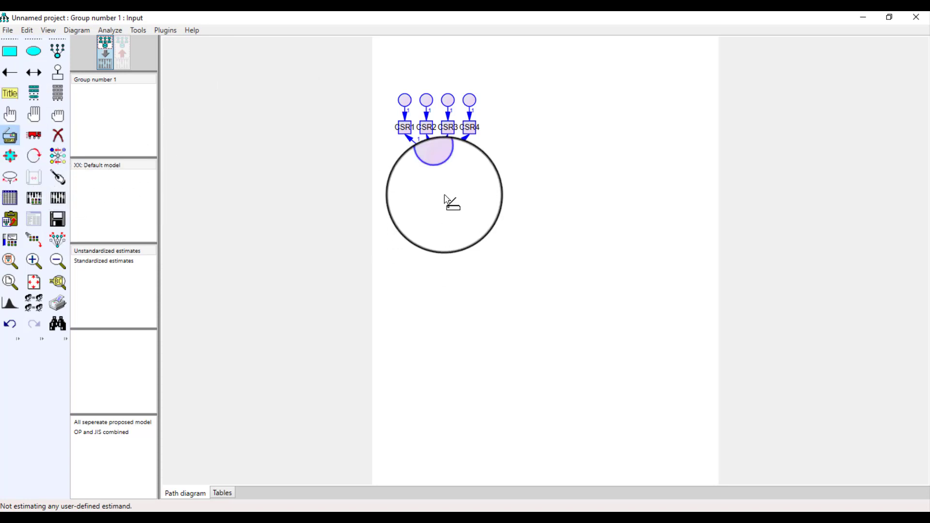
{"action": "left_click_drag", "start_coordinate": [444, 182], "coordinate": [446, 285]}
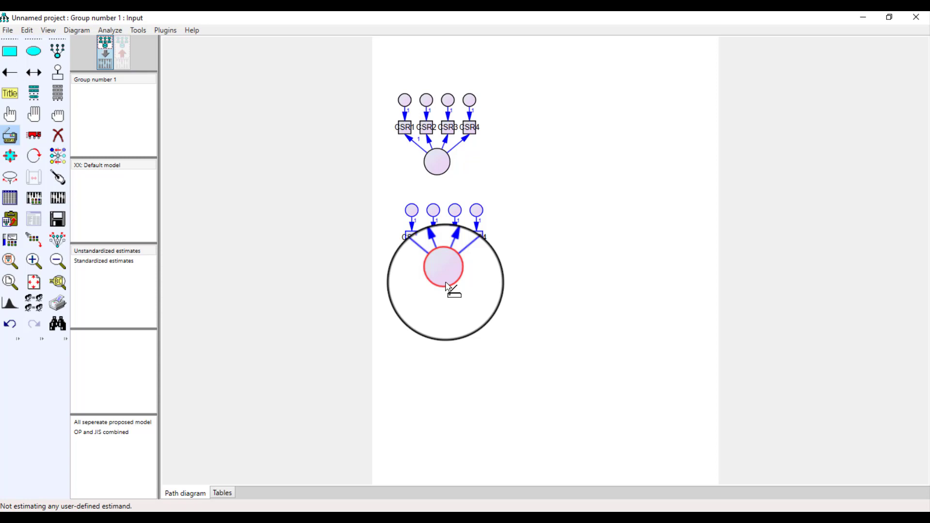
{"action": "left_click_drag", "start_coordinate": [447, 286], "coordinate": [446, 290]}
{"action": "left_click", "coordinate": [57, 93]}
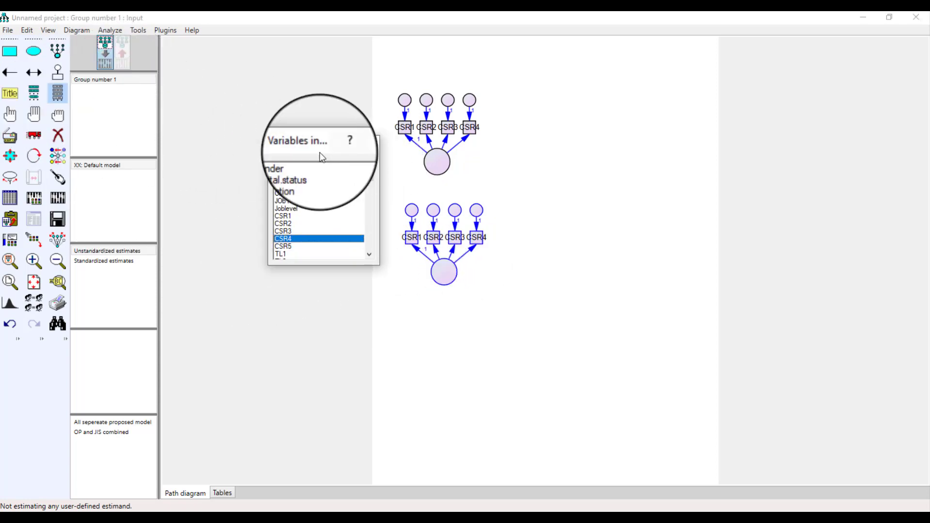
Label the copied model's four indicator boxes TL1, TL2, TL3 and TL4
{"action": "left_click", "coordinate": [57, 112]}
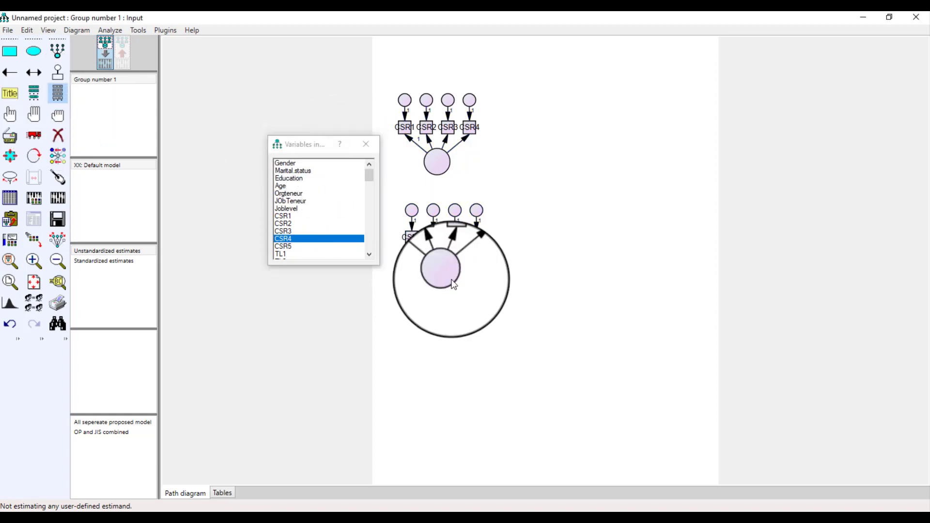
{"action": "left_click", "coordinate": [373, 181]}
{"action": "left_click_drag", "start_coordinate": [373, 181], "coordinate": [373, 182]}
{"action": "left_click_drag", "start_coordinate": [278, 229], "coordinate": [410, 237]}
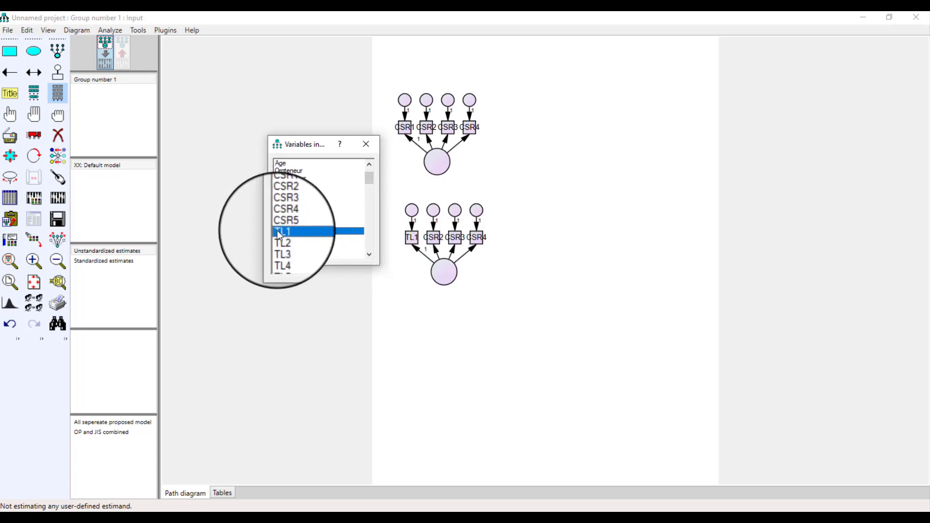
{"action": "left_click_drag", "start_coordinate": [281, 238], "coordinate": [431, 237]}
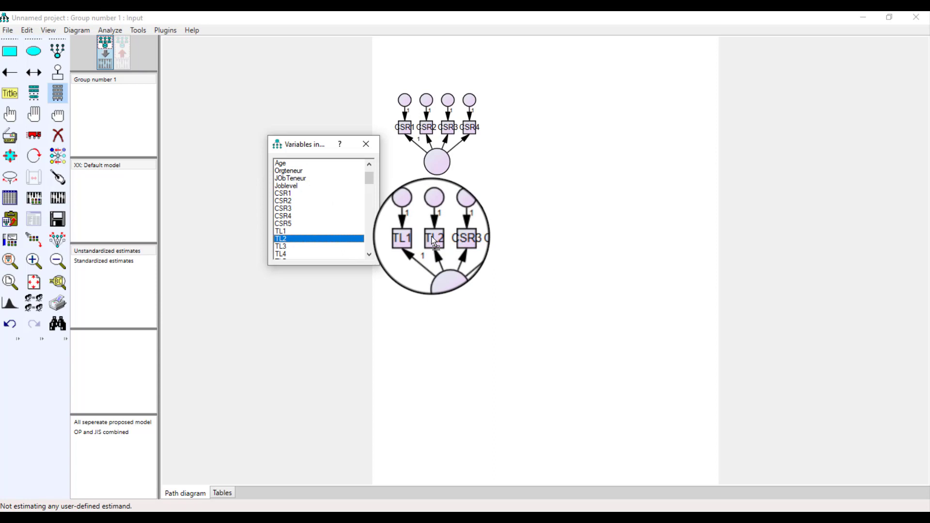
{"action": "left_click_drag", "start_coordinate": [280, 247], "coordinate": [456, 240]}
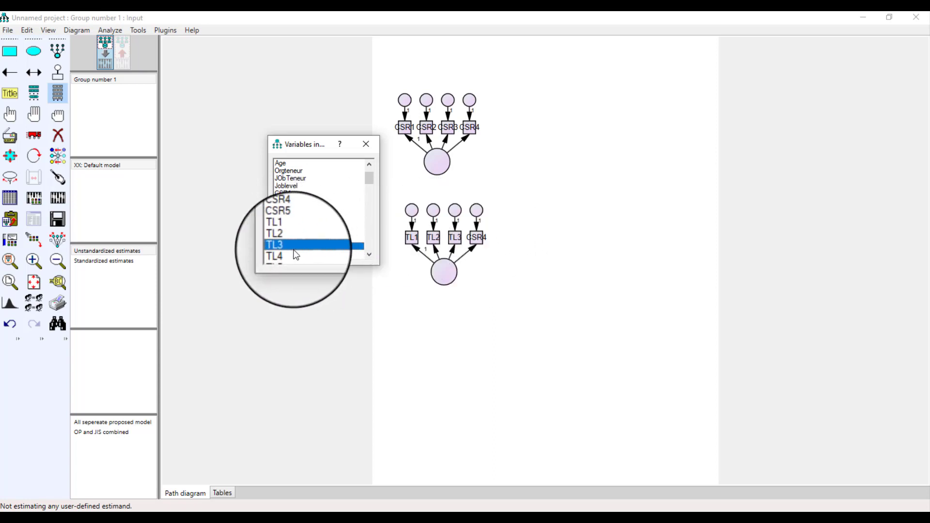
{"action": "left_click_drag", "start_coordinate": [283, 253], "coordinate": [473, 242]}
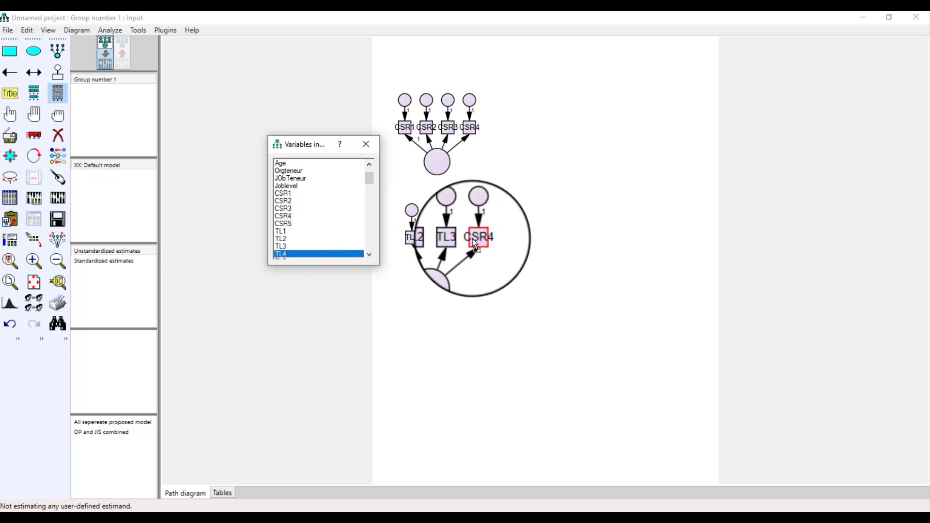
{"action": "left_click", "coordinate": [366, 143]}
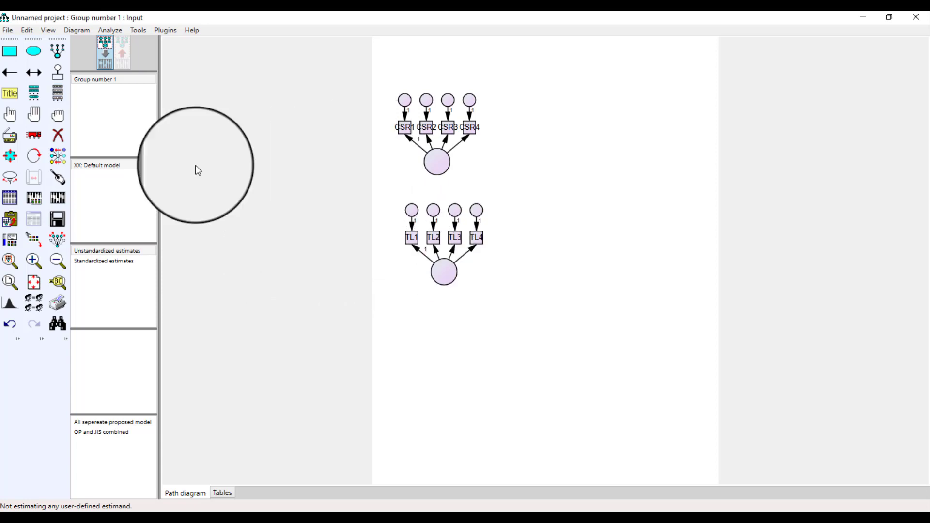
{"action": "left_click", "coordinate": [34, 135]}
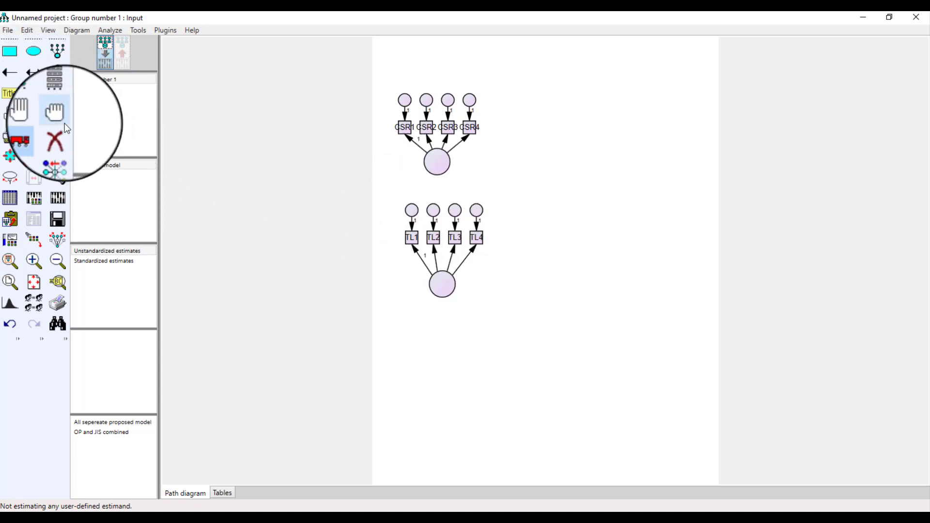
Select the TL model's error circles, indicator boxes, error arrows and loading arrows
{"action": "left_click", "coordinate": [10, 114]}
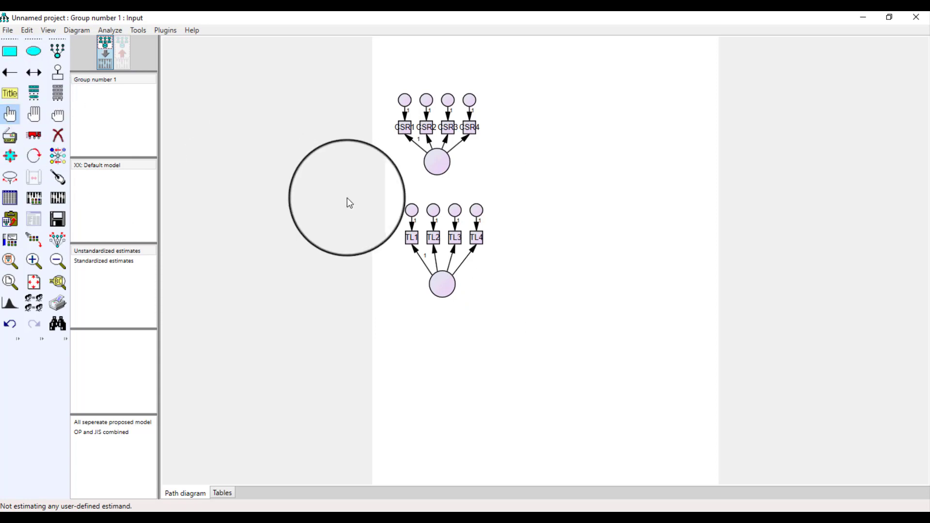
{"action": "left_click", "coordinate": [411, 208]}
{"action": "left_click", "coordinate": [453, 209]}
{"action": "left_click", "coordinate": [477, 214]}
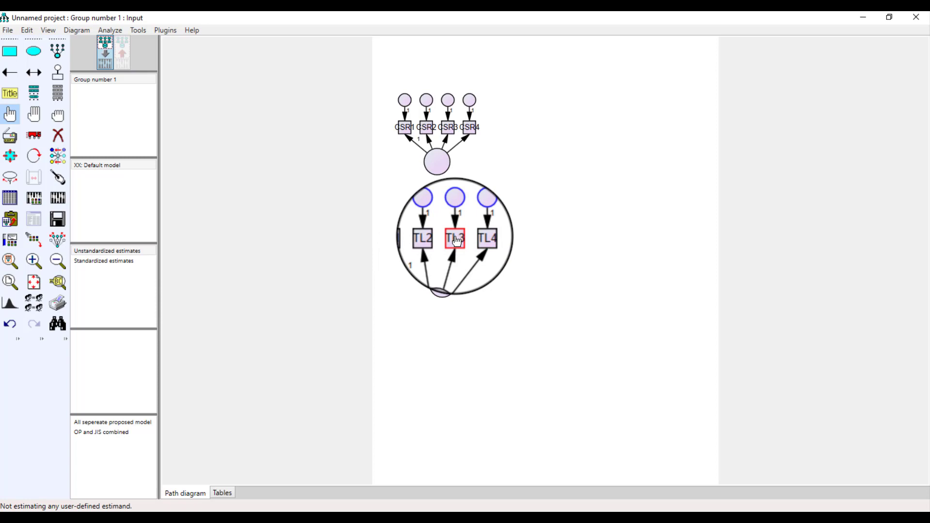
{"action": "left_click", "coordinate": [438, 241]}
{"action": "left_click", "coordinate": [409, 236]}
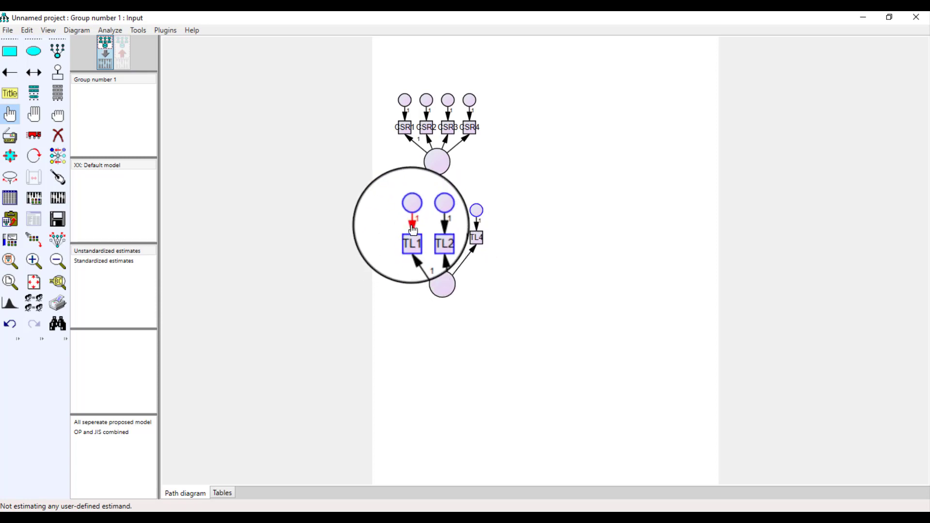
{"action": "left_click", "coordinate": [411, 216]}
{"action": "left_click", "coordinate": [432, 223]}
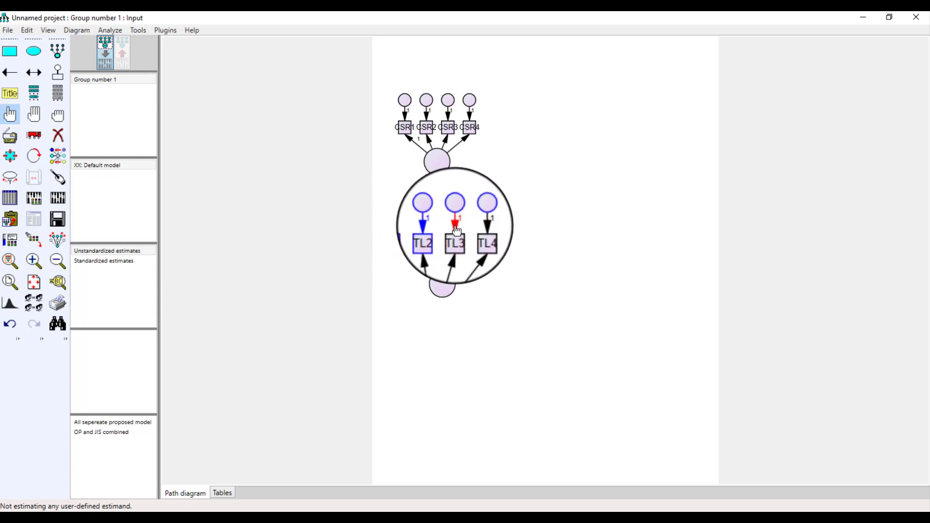
{"action": "left_click", "coordinate": [460, 229]}
{"action": "left_click", "coordinate": [477, 222]}
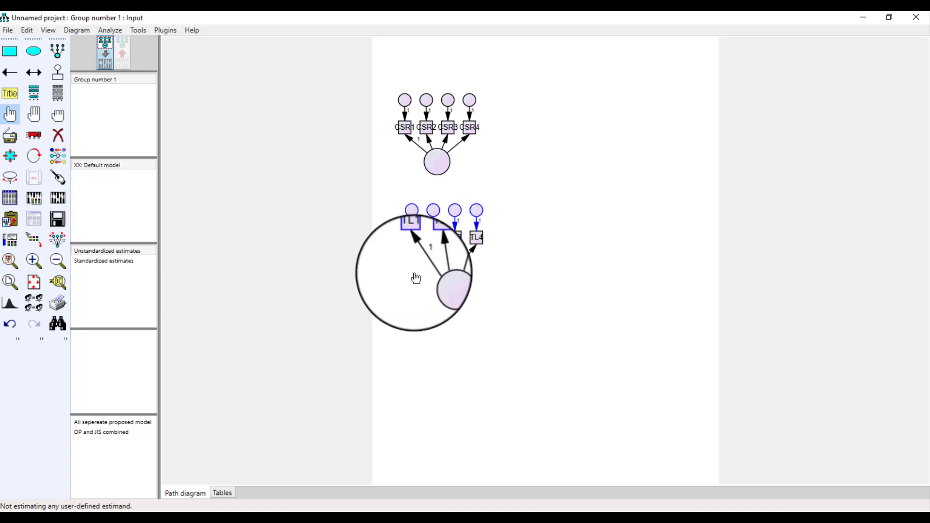
{"action": "left_click", "coordinate": [418, 255]}
{"action": "left_click", "coordinate": [435, 254]}
{"action": "left_click", "coordinate": [455, 255]}
{"action": "left_click", "coordinate": [477, 251]}
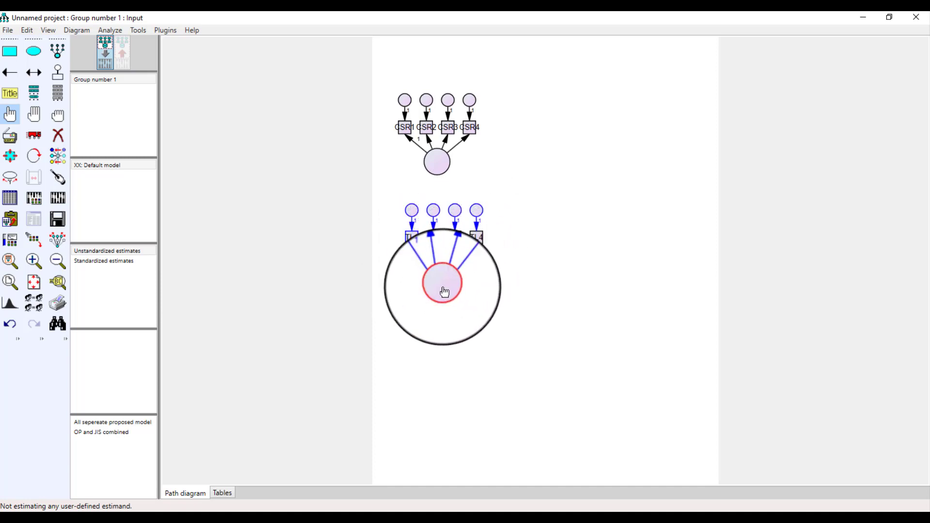
Move the selected TL model to the right of the CSR model
{"action": "left_click", "coordinate": [33, 135]}
{"action": "mouse_move", "coordinate": [440, 285]}
{"action": "left_mouse_down"}
{"action": "mouse_move", "coordinate": [499, 328]}
{"action": "mouse_move", "coordinate": [456, 299]}
{"action": "mouse_move", "coordinate": [441, 274]}
{"action": "mouse_move", "coordinate": [442, 287]}
{"action": "left_mouse_up"}
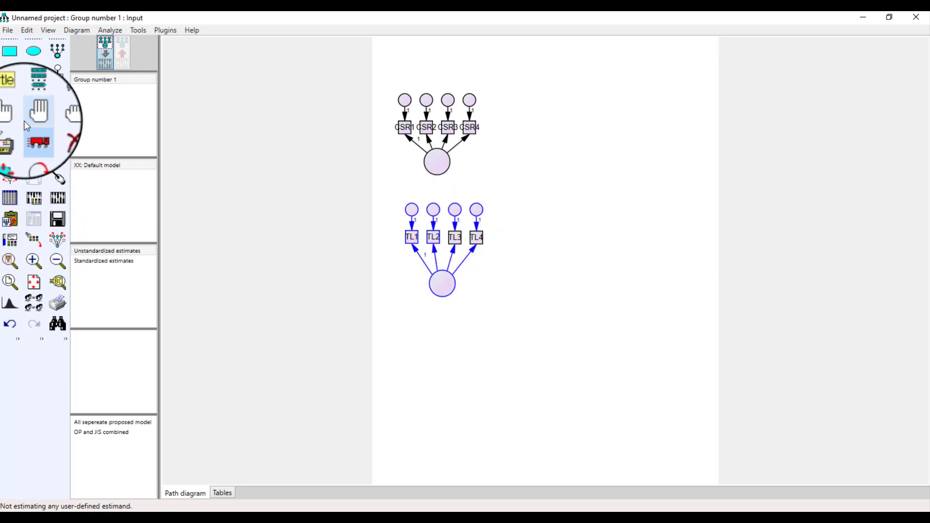
{"action": "left_click", "coordinate": [12, 117]}
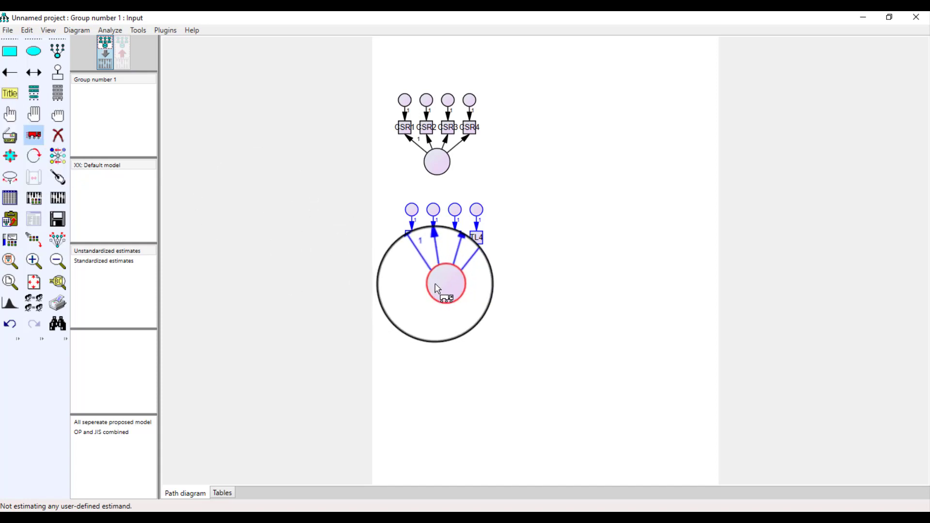
{"action": "left_click_drag", "start_coordinate": [438, 285], "coordinate": [544, 285]}
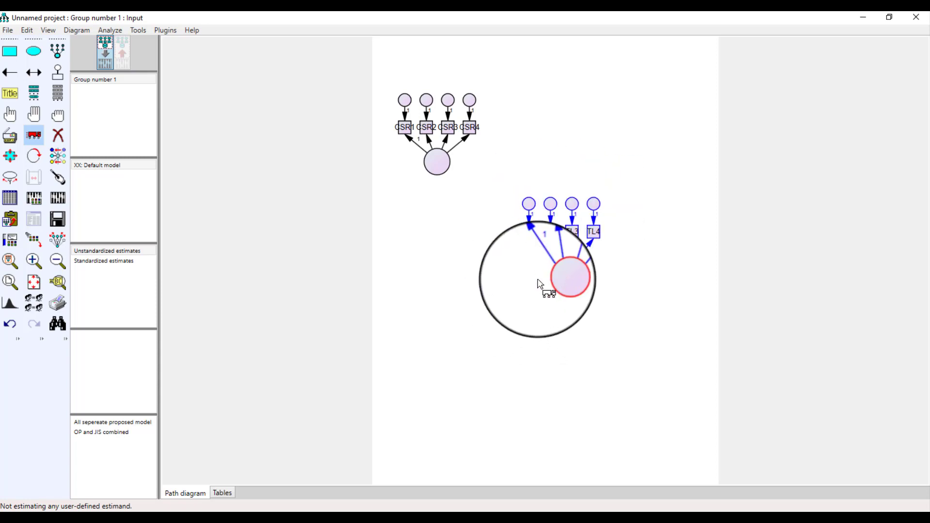
Erase the TL latent factor, its four indicators, arrows and error circles
{"action": "left_click", "coordinate": [62, 137]}
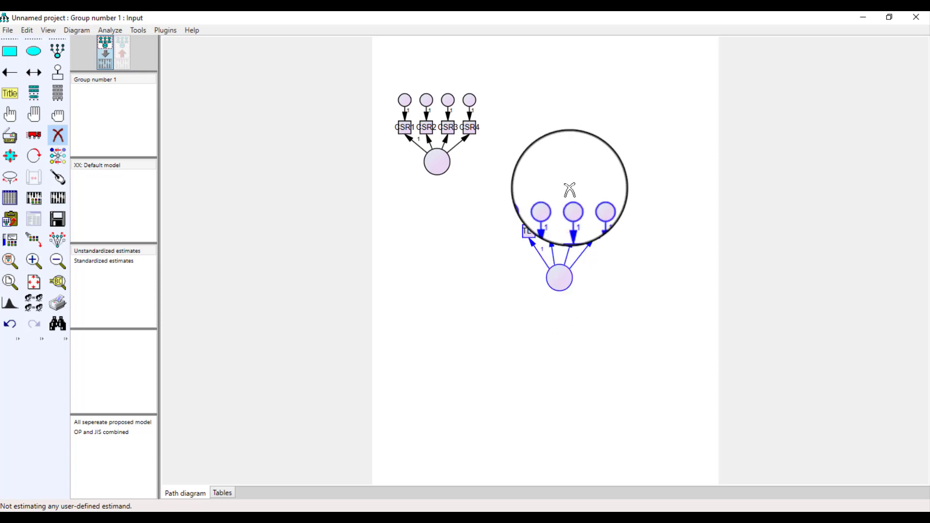
{"action": "left_click", "coordinate": [562, 276]}
{"action": "left_click", "coordinate": [526, 233]}
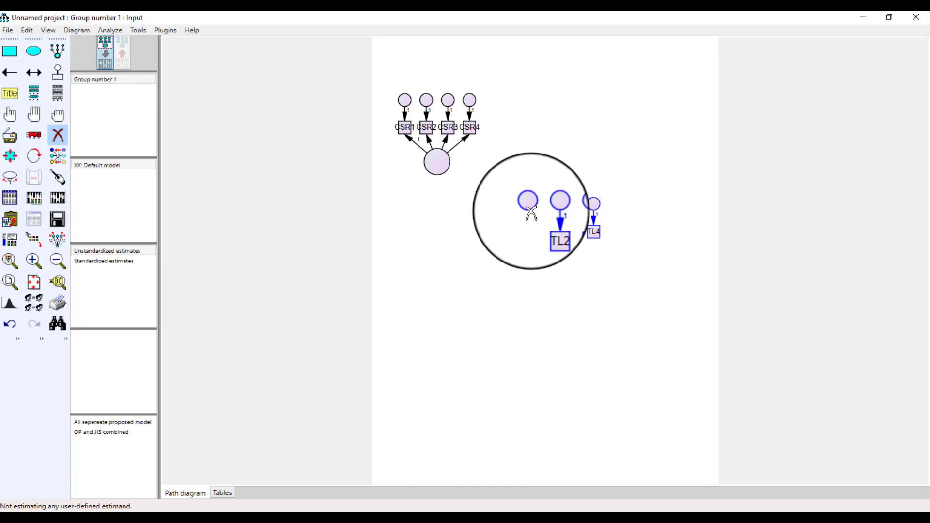
{"action": "left_click", "coordinate": [551, 213]}
{"action": "left_click", "coordinate": [572, 230]}
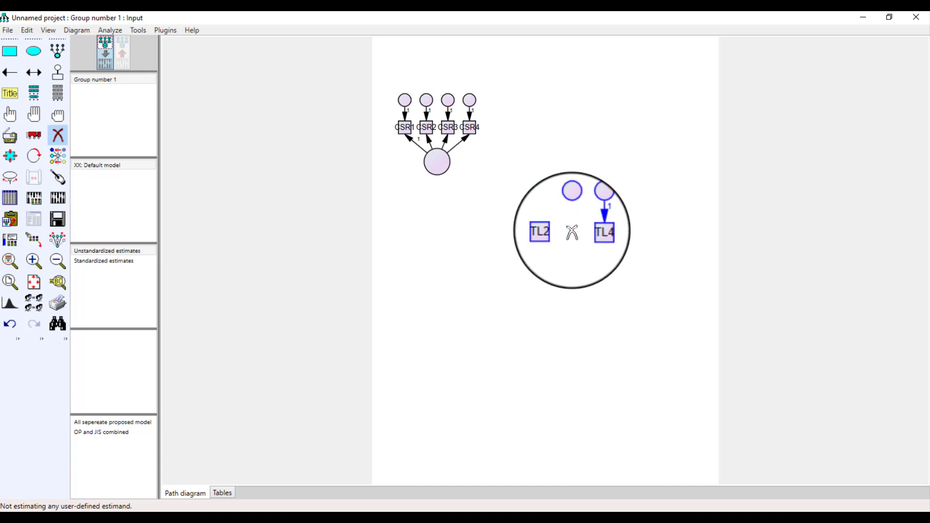
{"action": "left_click", "coordinate": [595, 232]}
{"action": "left_click", "coordinate": [597, 209]}
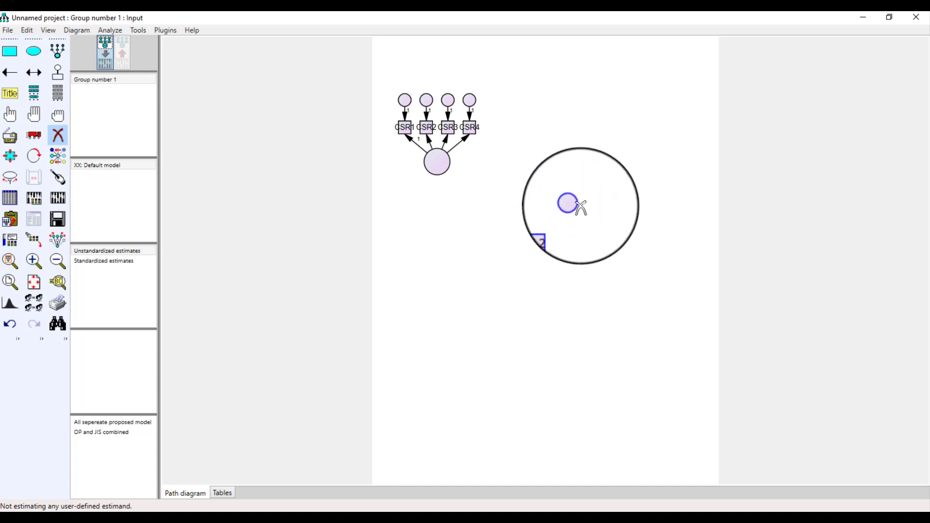
{"action": "left_click", "coordinate": [549, 232]}
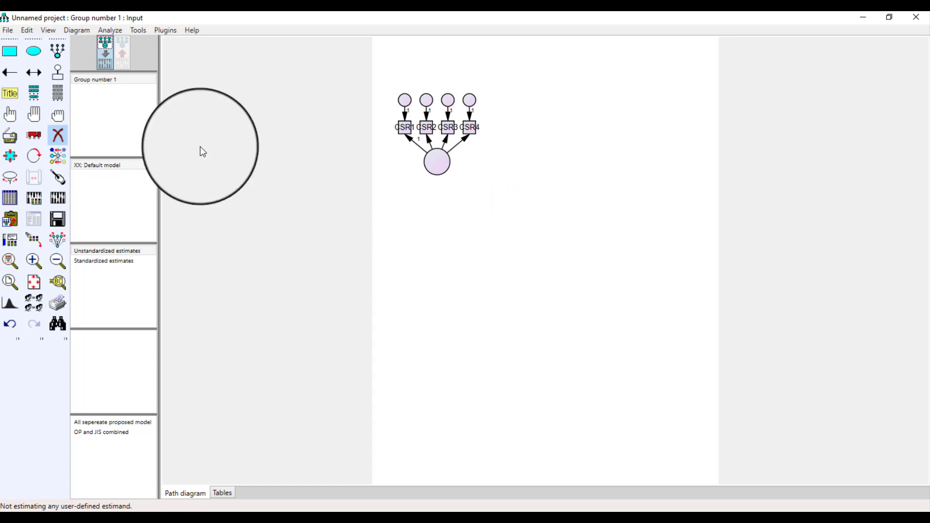
Reposition the CSR model on the page and check CSR4's object properties
{"action": "left_click", "coordinate": [11, 155]}
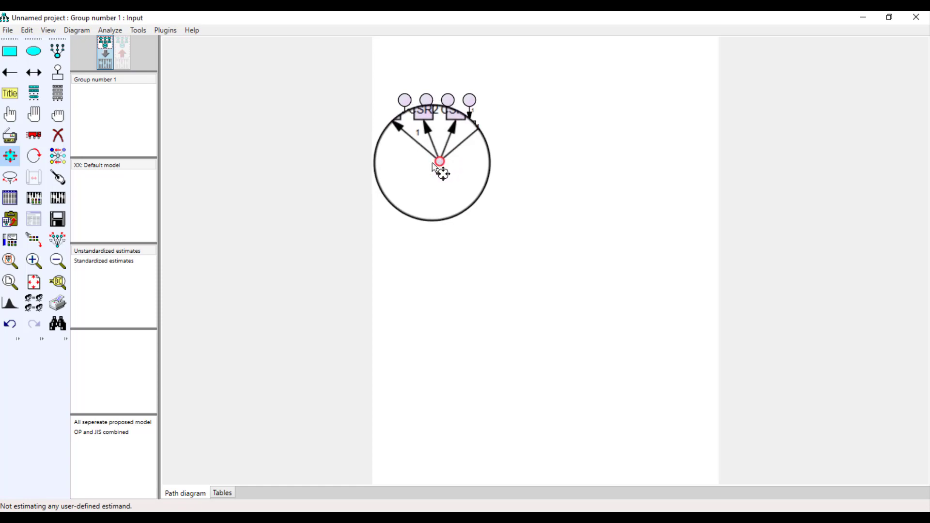
{"action": "left_click_drag", "start_coordinate": [429, 168], "coordinate": [468, 131]}
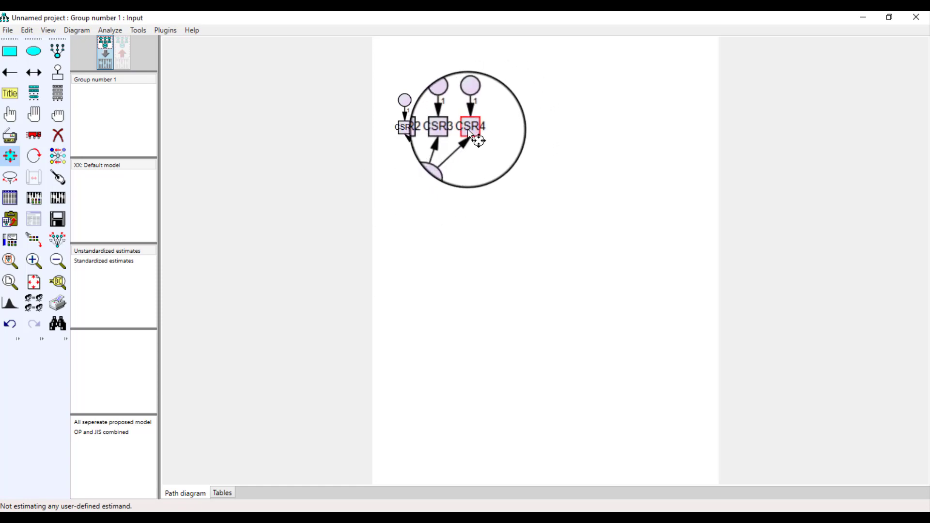
{"action": "double_click", "coordinate": [468, 130]}
{"action": "left_click", "coordinate": [516, 171]}
{"action": "left_click", "coordinate": [9, 156]}
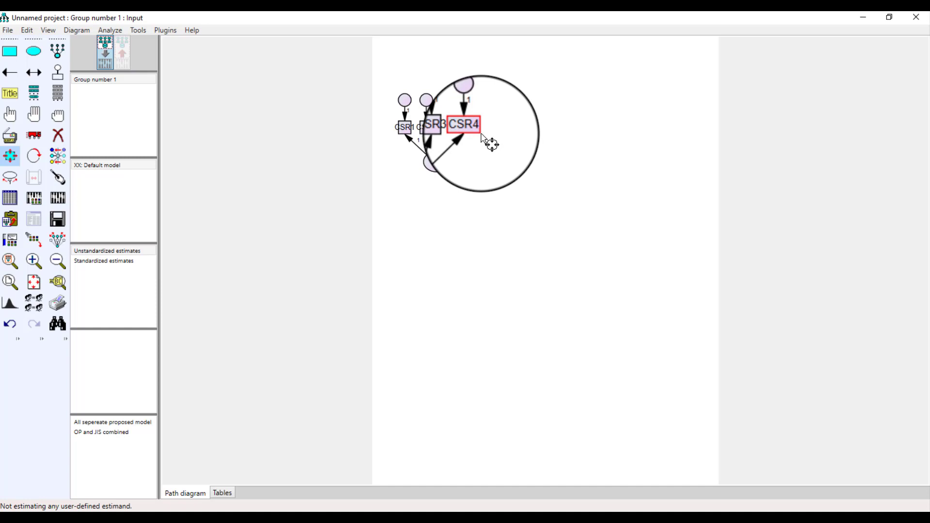
{"action": "key", "text": "ctrl+m"}
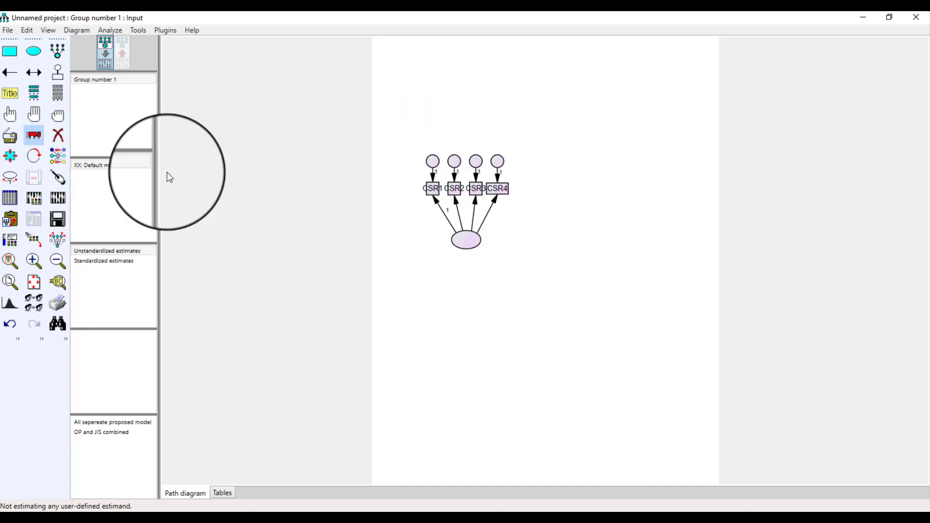
Enable Preserve Symmetries and drag the CSR1–CSR4 model higher and slightly left
{"action": "left_click", "coordinate": [57, 237]}
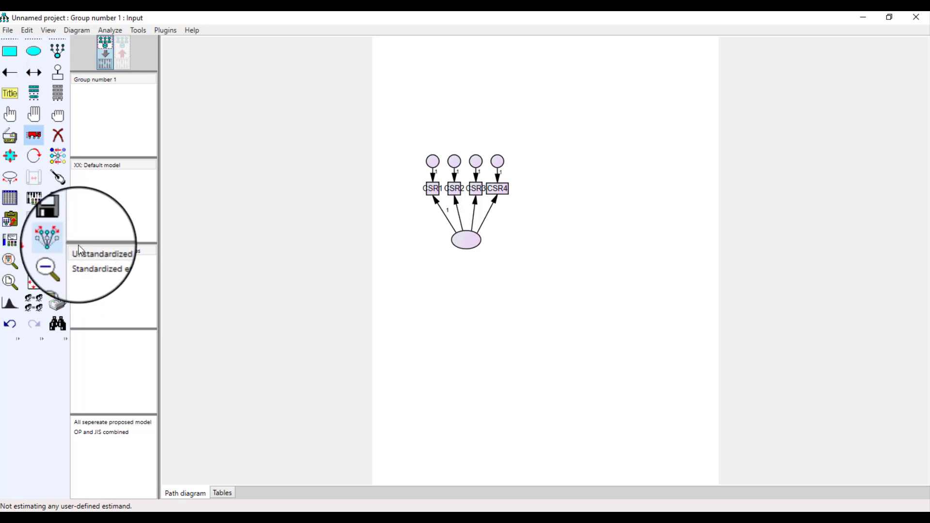
{"action": "left_click", "coordinate": [36, 137]}
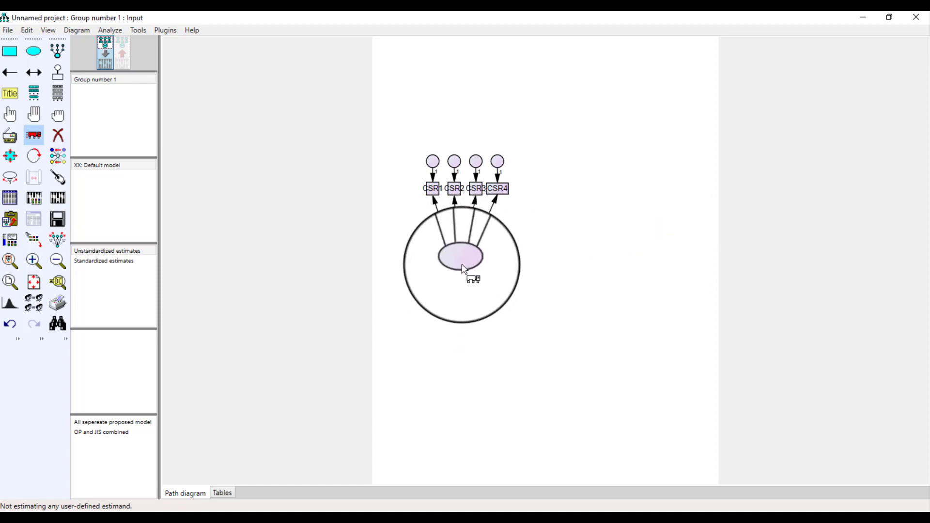
{"action": "left_click", "coordinate": [57, 239]}
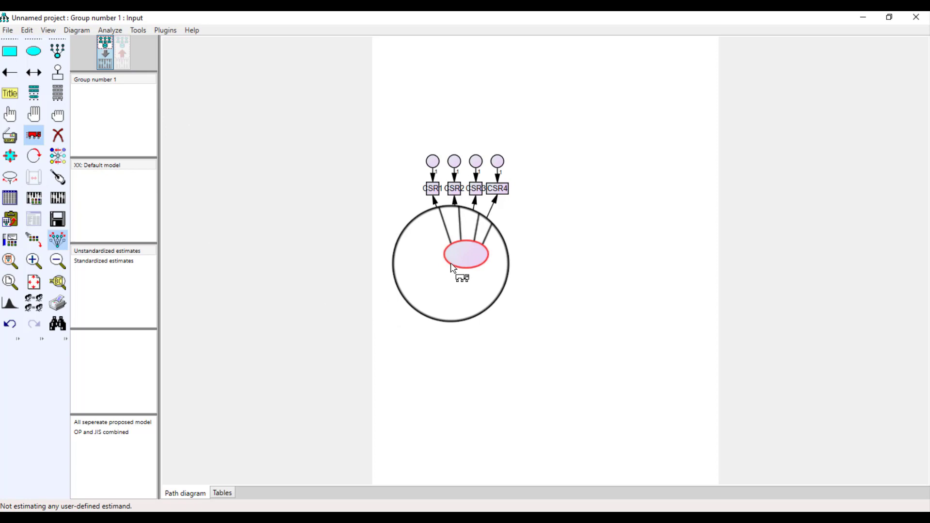
{"action": "left_click_drag", "start_coordinate": [458, 268], "coordinate": [434, 235]}
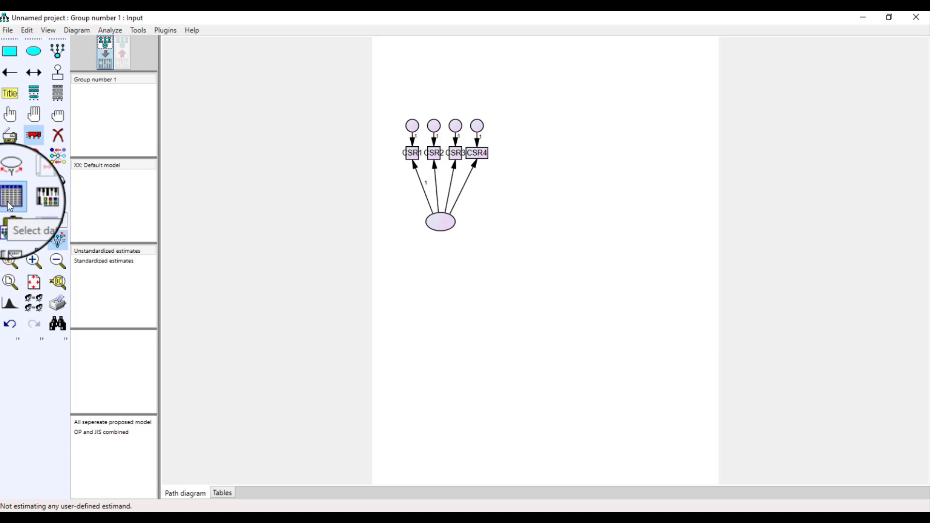
{"action": "left_click", "coordinate": [10, 197]}
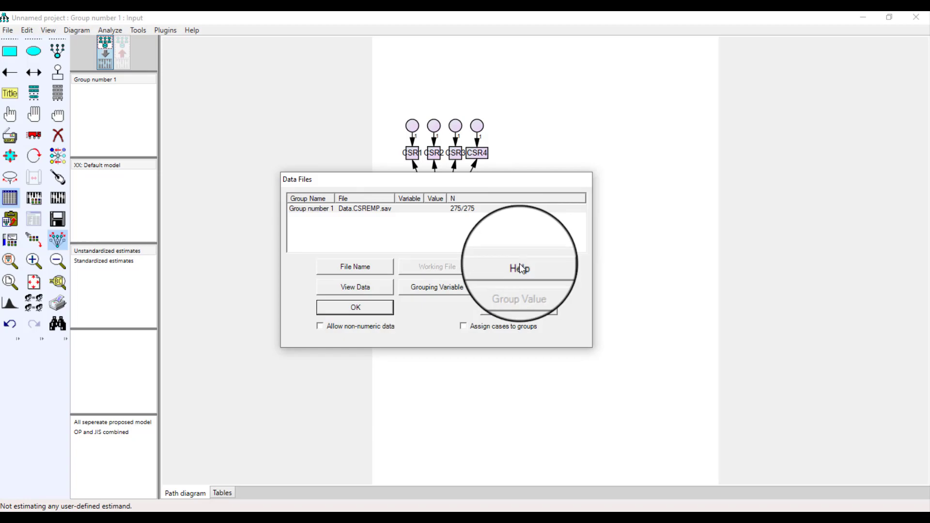
{"action": "left_click", "coordinate": [519, 305]}
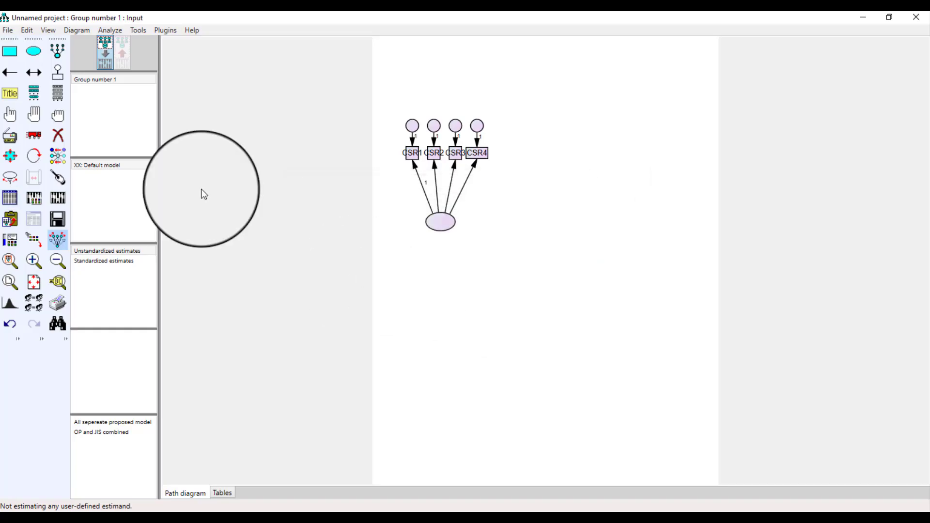
{"action": "left_click", "coordinate": [36, 200]}
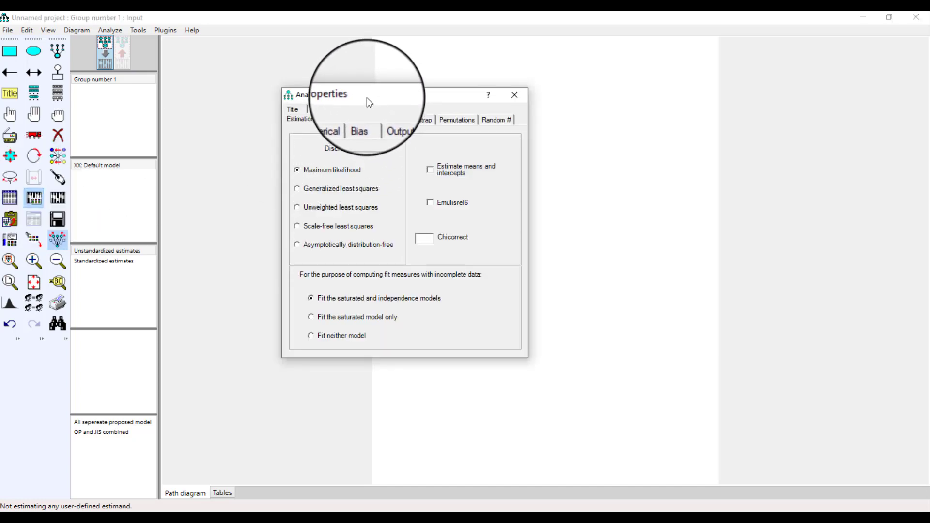
{"action": "left_click_drag", "start_coordinate": [367, 98], "coordinate": [361, 144]}
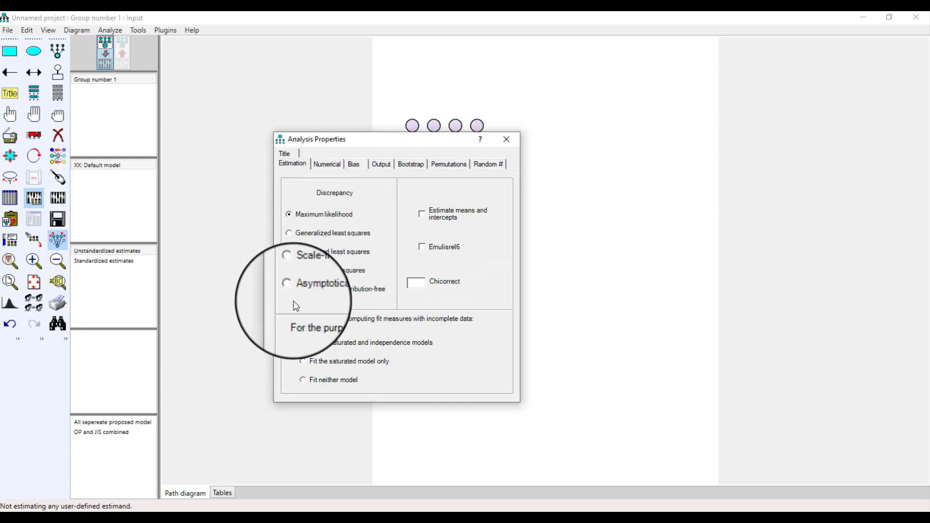
{"action": "left_click", "coordinate": [322, 167]}
{"action": "left_click", "coordinate": [350, 164]}
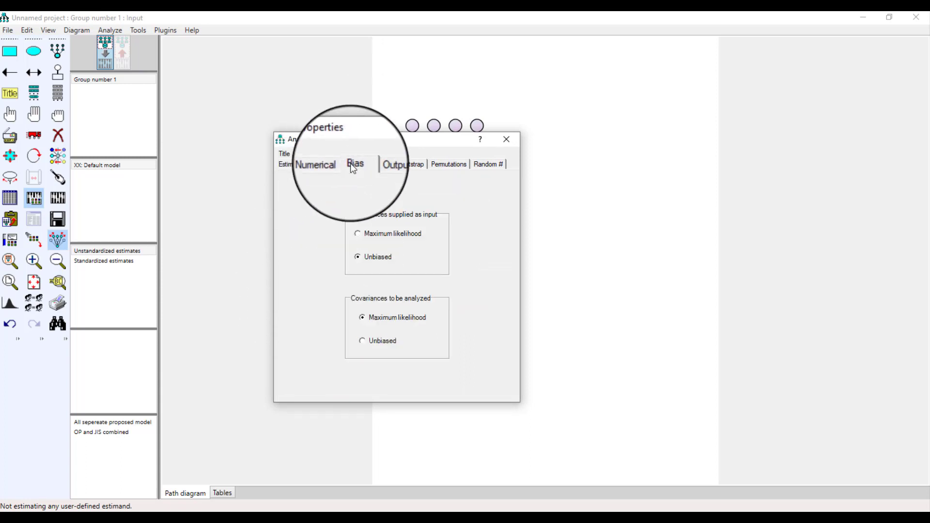
{"action": "left_click", "coordinate": [382, 167]}
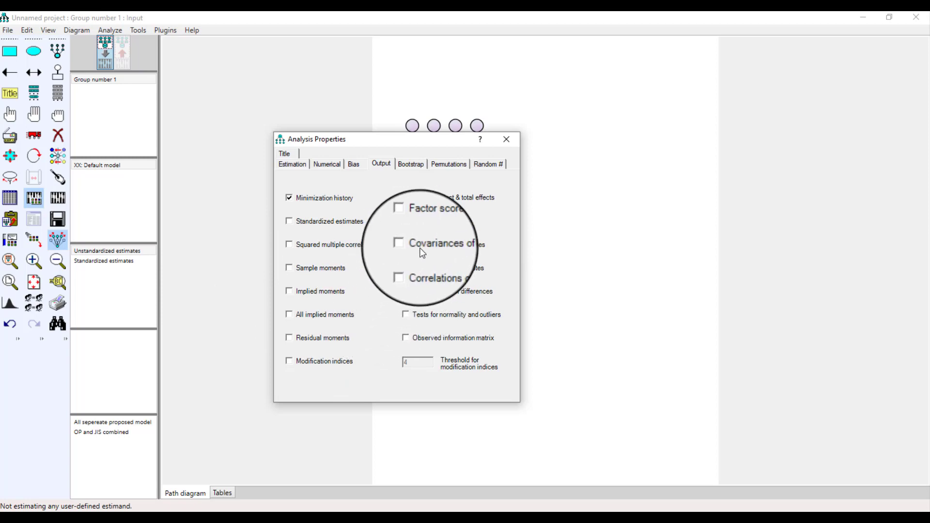
{"action": "left_click", "coordinate": [411, 165]}
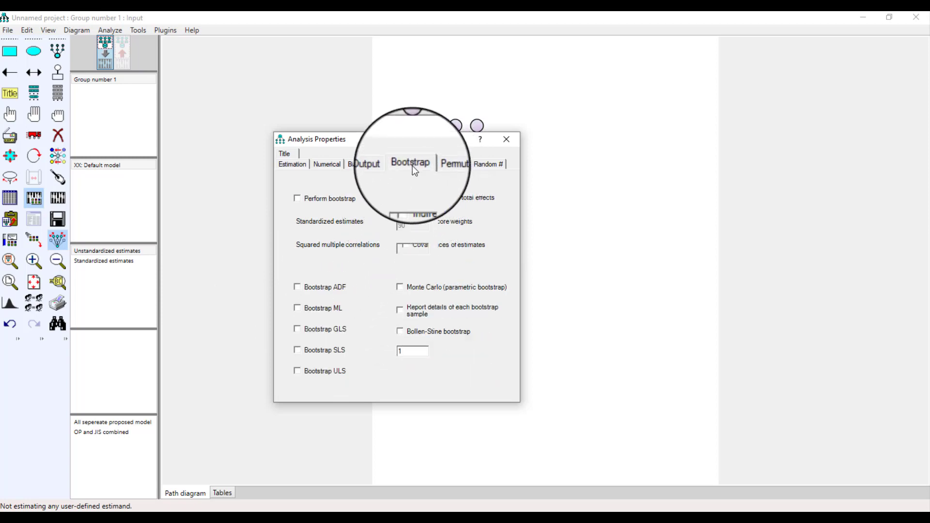
{"action": "left_click", "coordinate": [486, 163]}
{"action": "left_click", "coordinate": [508, 142]}
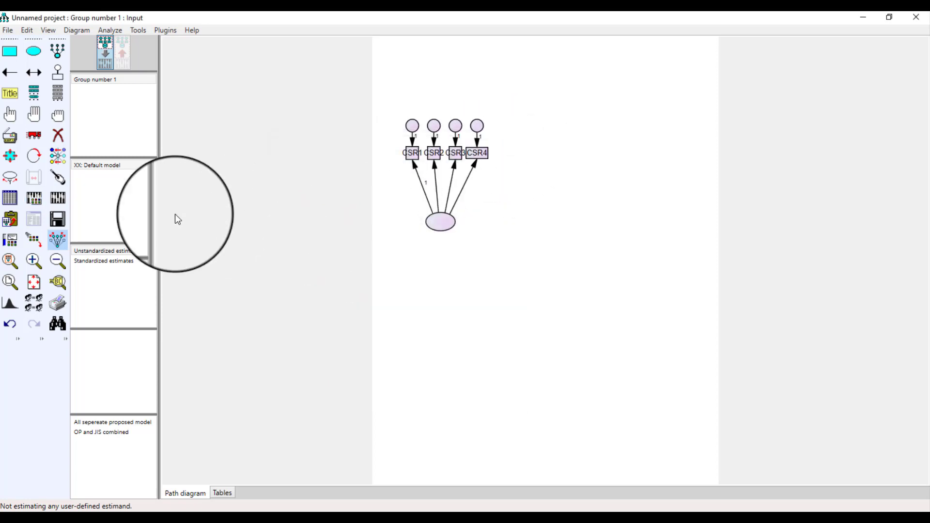
Run Calculate Estimates, dismiss the unnamed-variables warning, and auto-name the error terms e1–e4 and the factor F1
{"action": "left_click", "coordinate": [57, 198]}
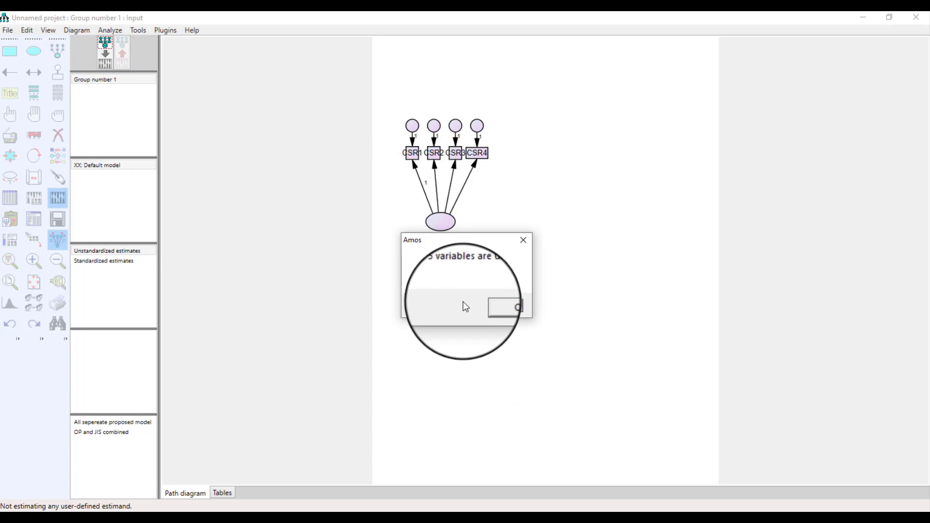
{"action": "left_click", "coordinate": [483, 305]}
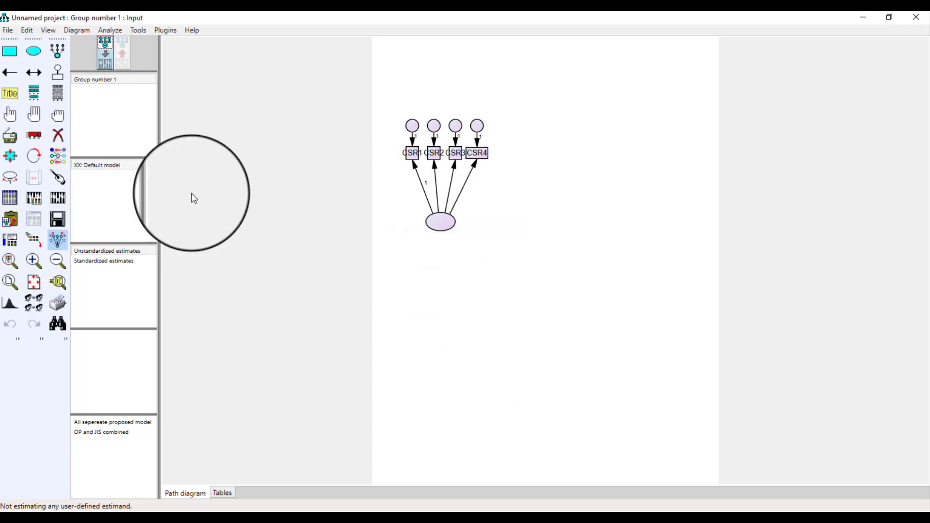
{"action": "left_click", "coordinate": [61, 196]}
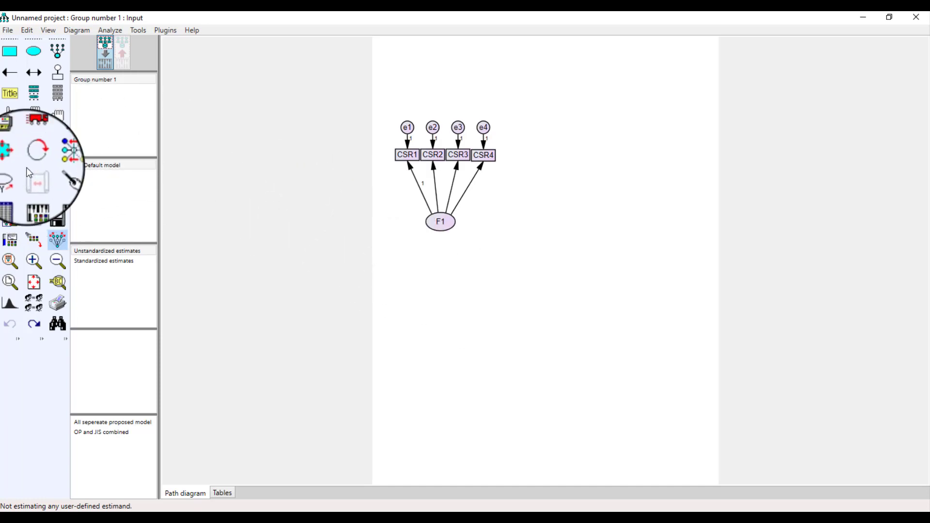
Rotate F1's indicators around the factor until they sit above it
{"action": "left_click", "coordinate": [33, 156]}
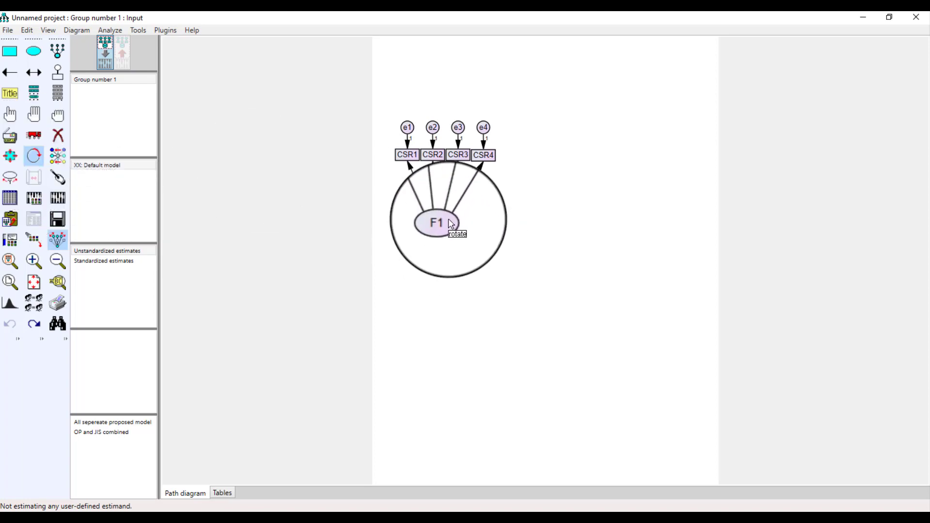
{"action": "left_click", "coordinate": [445, 222]}
{"action": "left_click", "coordinate": [446, 223]}
{"action": "left_click", "coordinate": [447, 223]}
{"action": "left_click", "coordinate": [447, 223]}
{"action": "left_click", "coordinate": [446, 224]}
{"action": "left_click", "coordinate": [446, 223]}
{"action": "left_click", "coordinate": [446, 223]}
{"action": "left_click", "coordinate": [446, 223]}
{"action": "left_click", "coordinate": [446, 224]}
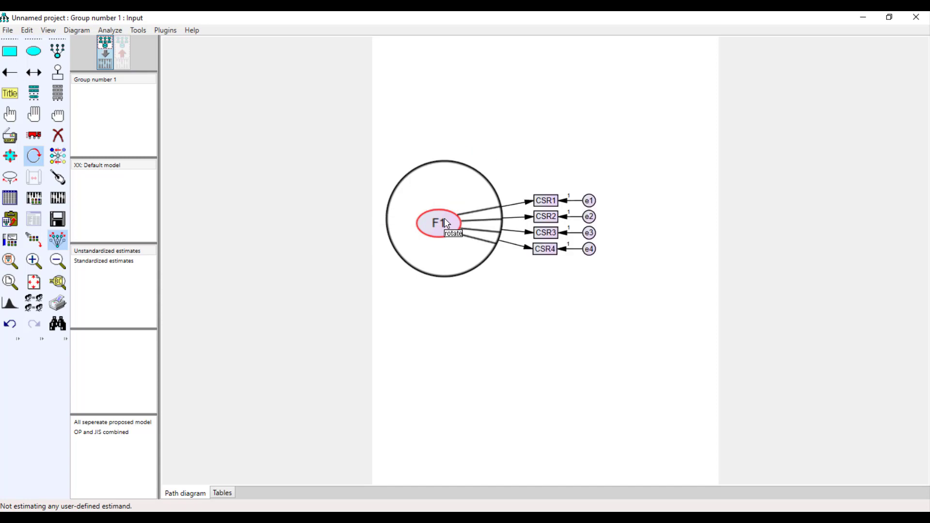
{"action": "left_click", "coordinate": [446, 223]}
{"action": "left_click", "coordinate": [446, 223]}
{"action": "left_click", "coordinate": [446, 223]}
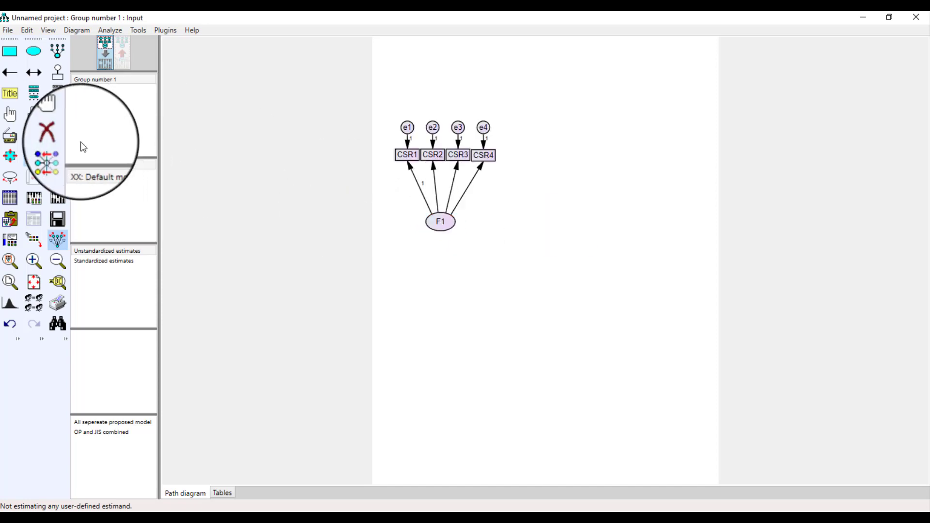
{"action": "left_click", "coordinate": [33, 155]}
Rename the latent factor F1 to CSR
{"action": "left_click_drag", "start_coordinate": [419, 262], "coordinate": [421, 262]}
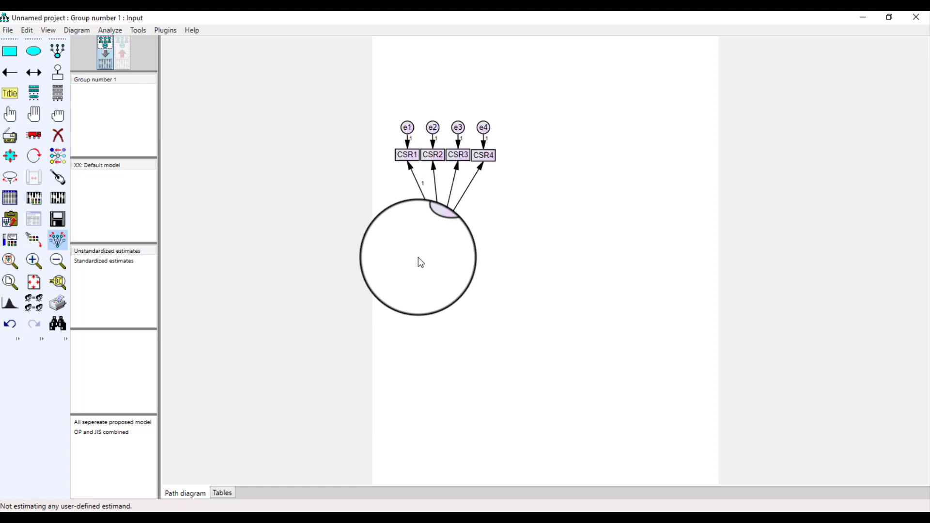
{"action": "double_click", "coordinate": [447, 224]}
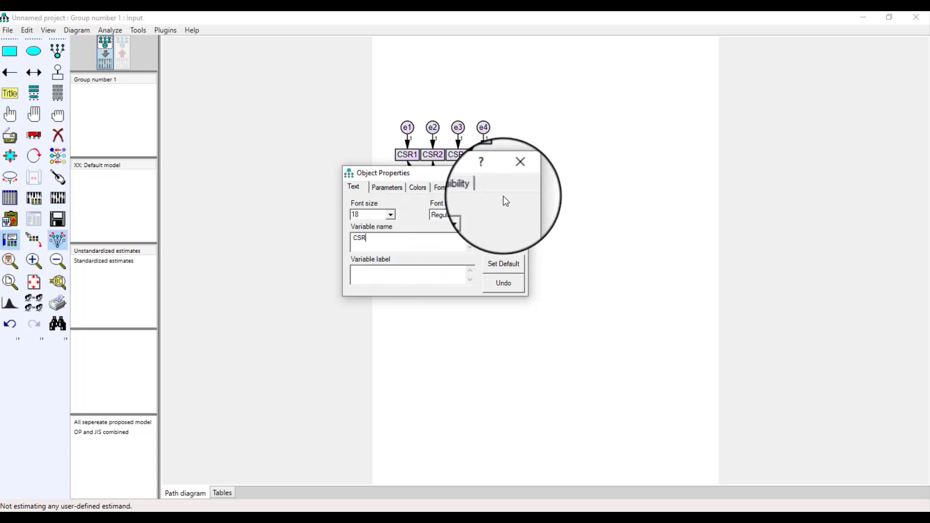
{"action": "left_click", "coordinate": [516, 170]}
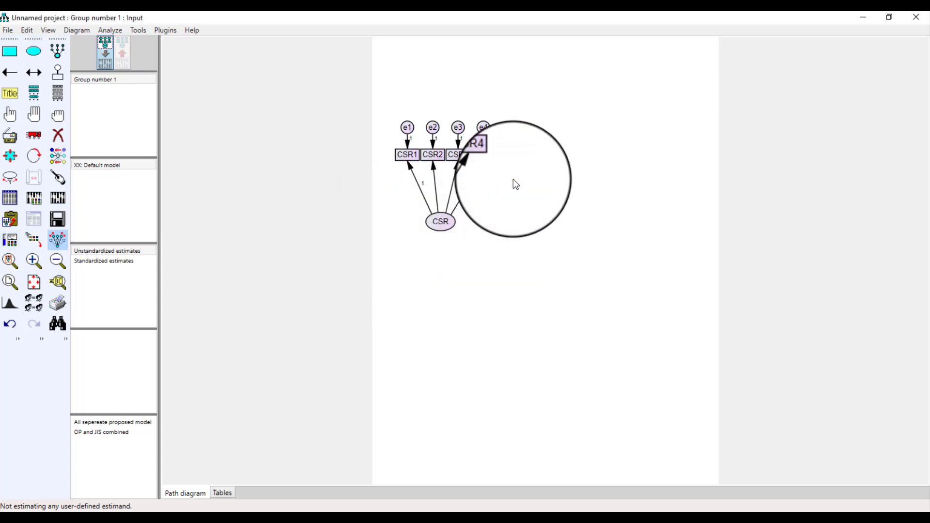
Undo the last naming, then apply Plugins > Name Unobserved Variables to label e1–e4 and F1
{"action": "key", "text": "ctrl+z"}
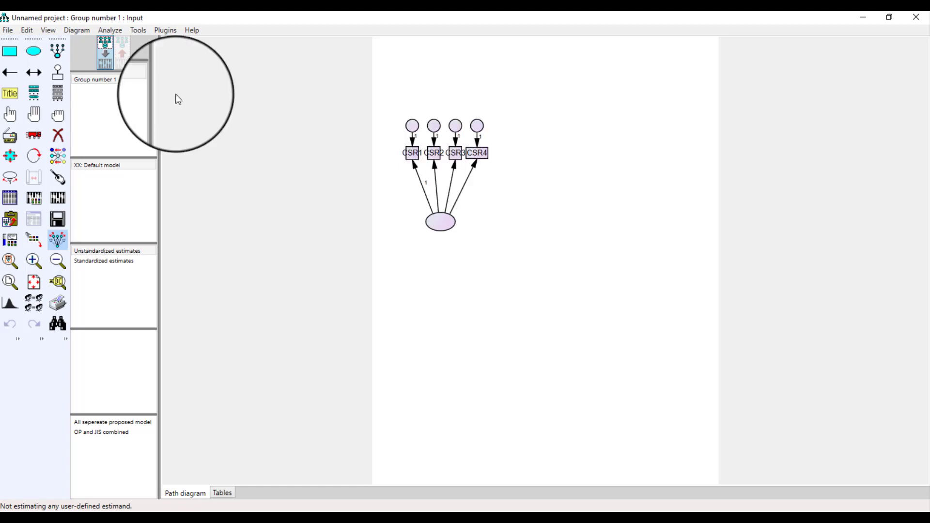
{"action": "left_click", "coordinate": [170, 34]}
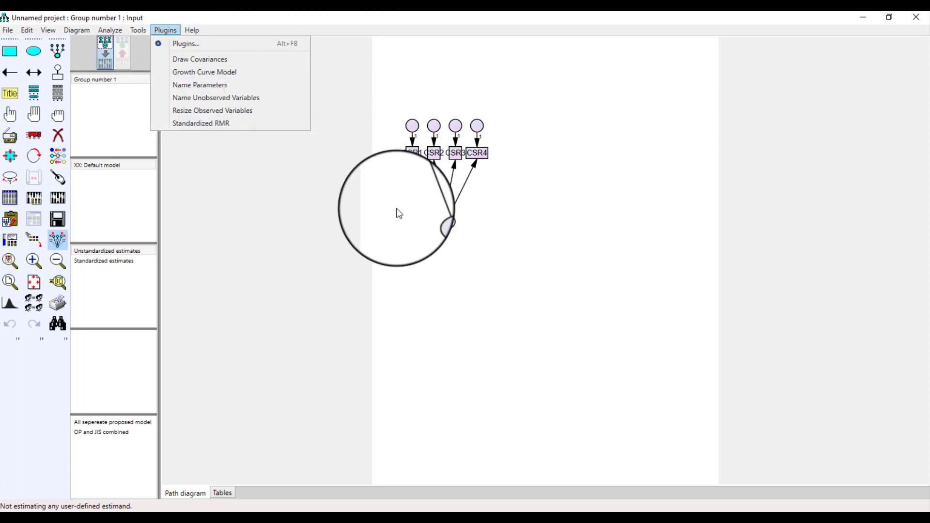
{"action": "left_click", "coordinate": [210, 103]}
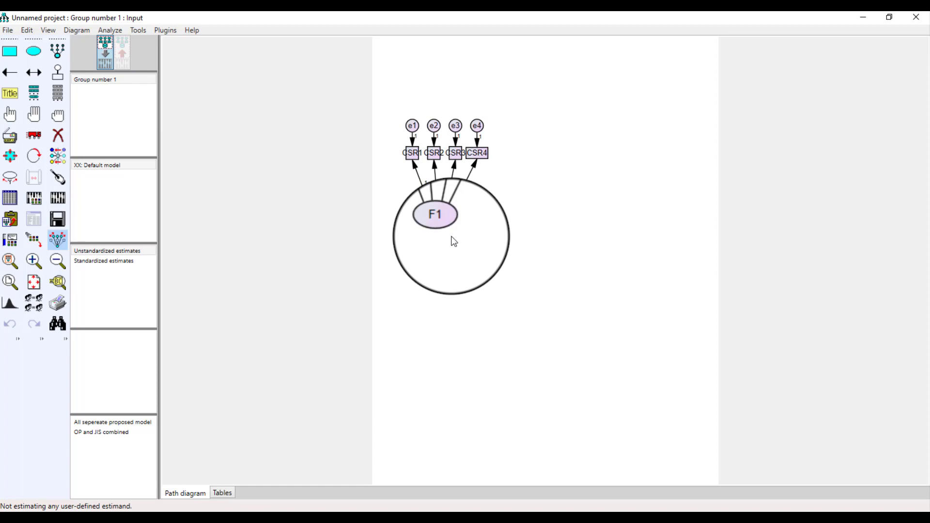
Open the Plugins menu over the diagram with e1–e4 and F1 named
{"action": "left_click", "coordinate": [161, 35]}
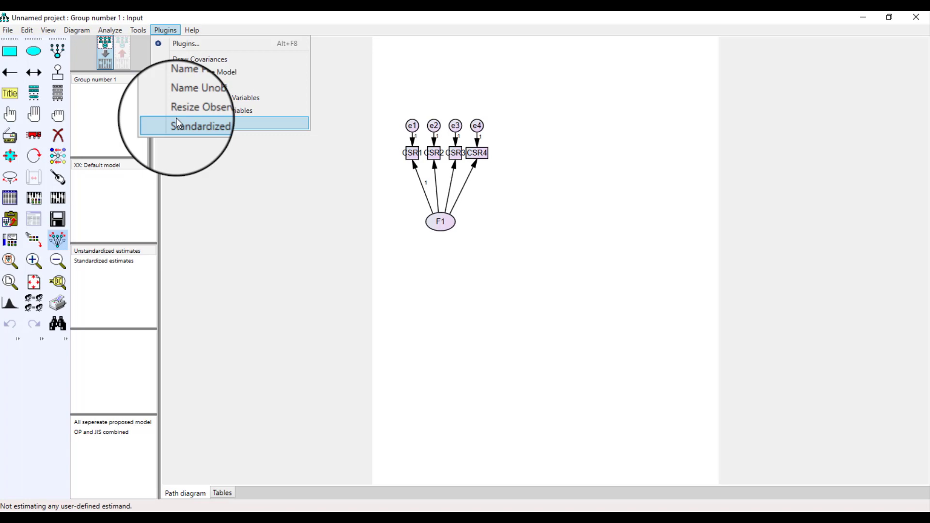
Resize the CSR1–CSR4 boxes to fit their names and nudge CSR4 with e4 slightly right
{"action": "left_click", "coordinate": [202, 109]}
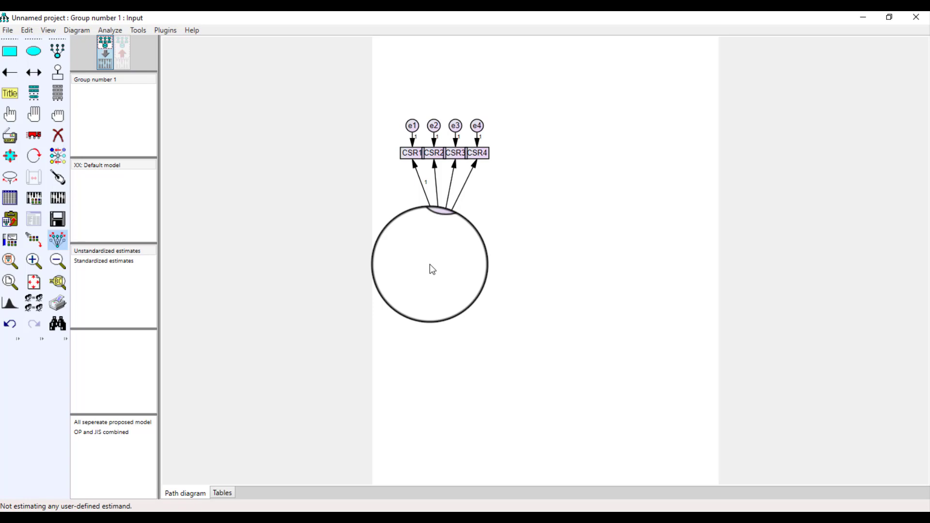
{"action": "left_click", "coordinate": [57, 179]}
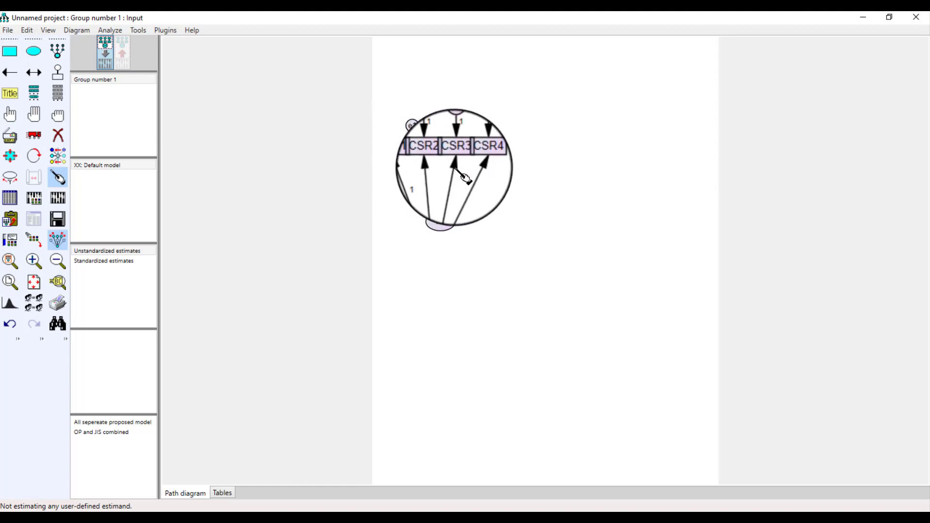
{"action": "left_click", "coordinate": [34, 135]}
{"action": "left_click_drag", "start_coordinate": [479, 151], "coordinate": [490, 155]}
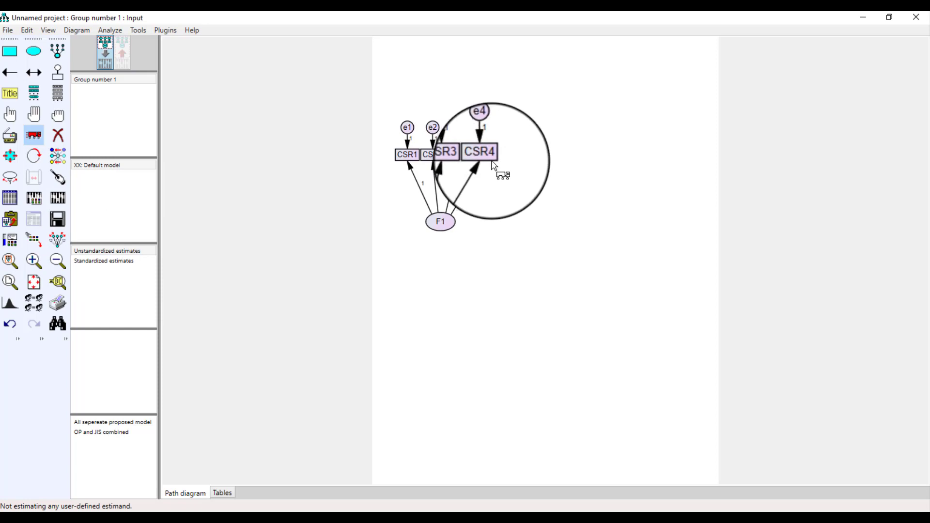
Turn on Preserve Symmetries so moved parts of the diagram stay symmetric
{"action": "left_click", "coordinate": [57, 239]}
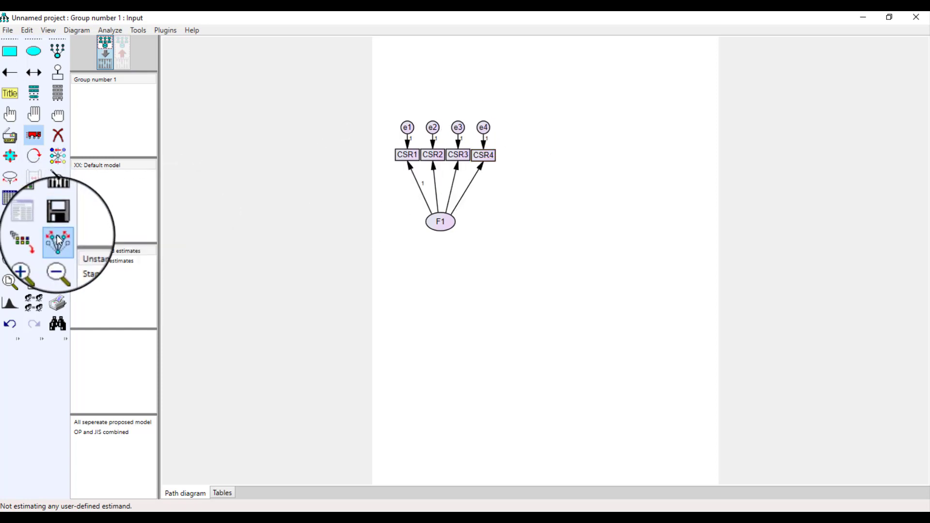